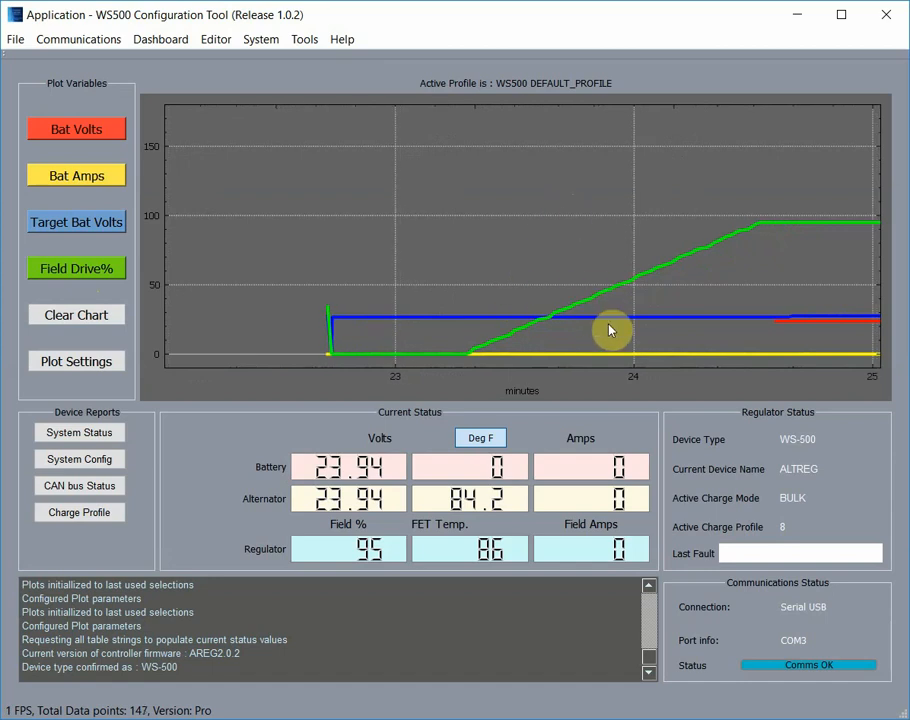
# Step: Review the variables available for the Bat Volts plot slot, then leave its selection without accepting a change
pyautogui.click(105, 135)
pyautogui.scroll(-1, 316, 333)
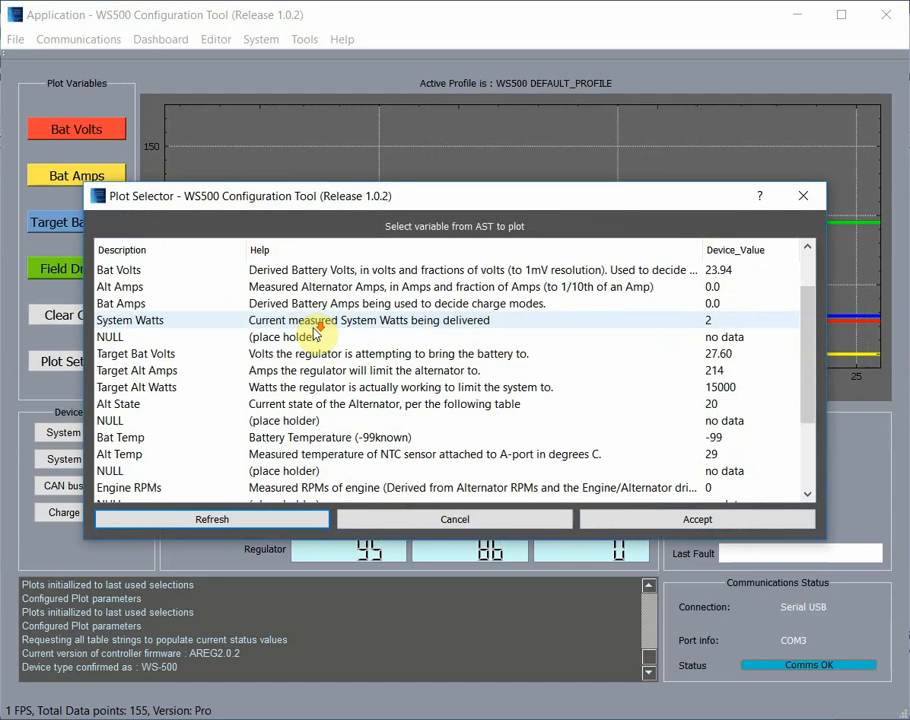
pyautogui.scroll(-2, 316, 333)
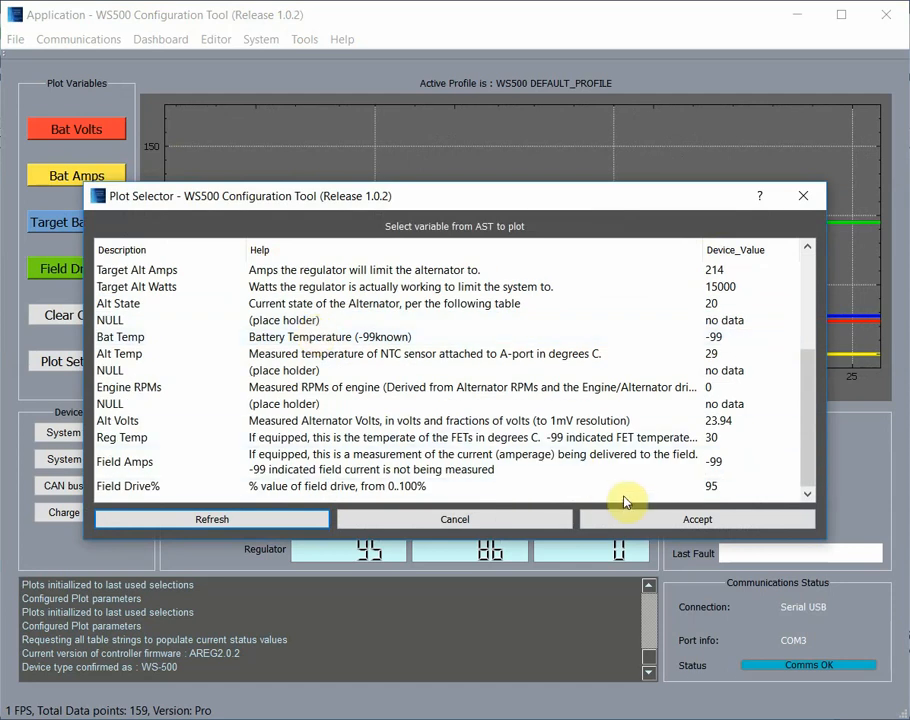
pyautogui.click(528, 518)
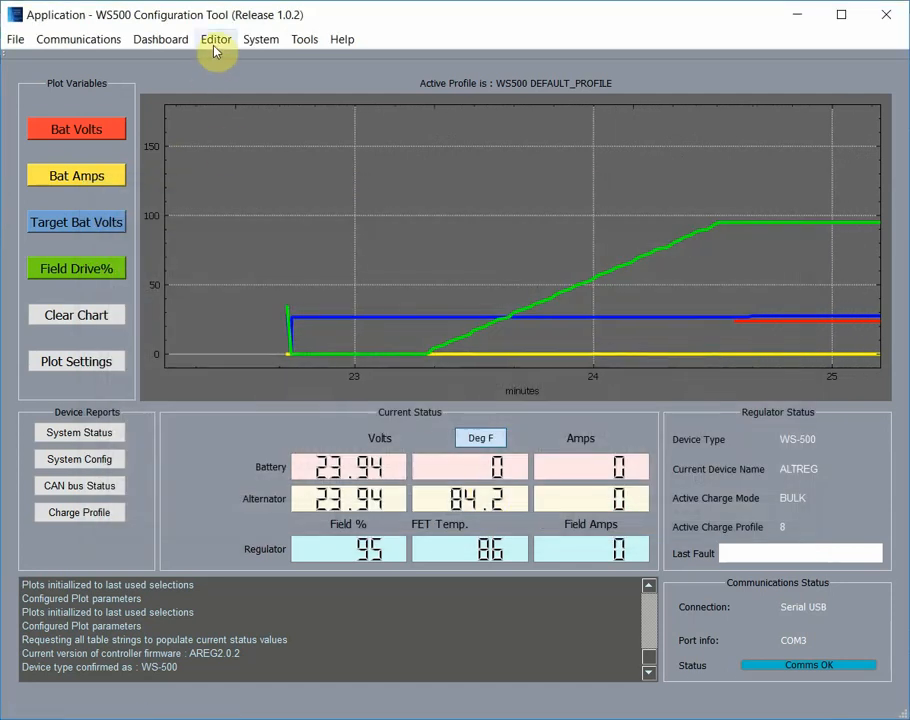
# Step: View the System Status, System Config and CAN bus Status device reports one after another, closing each
pyautogui.click(88, 433)
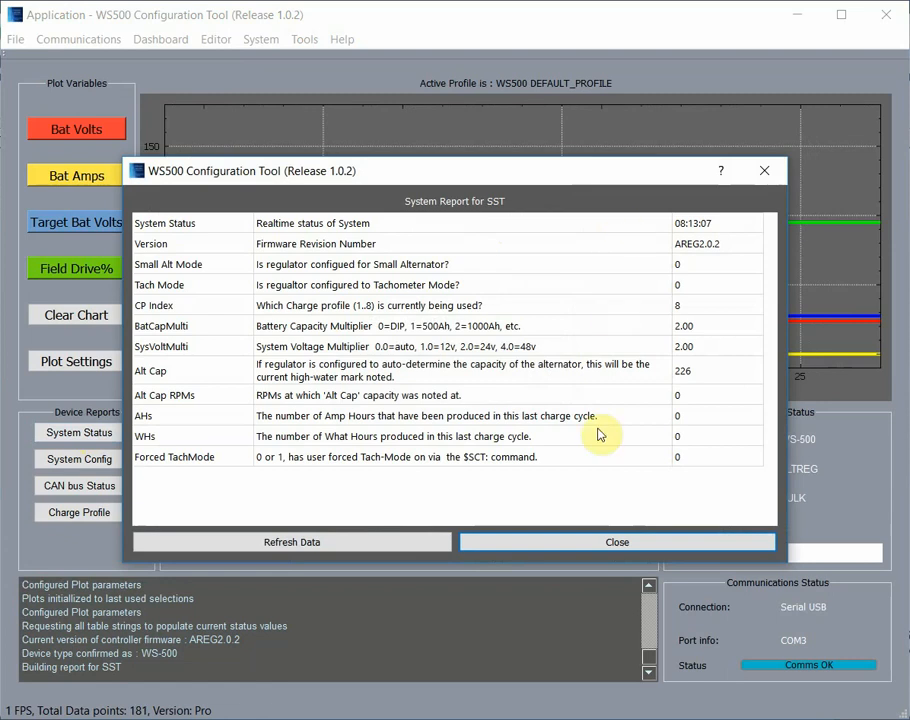
pyautogui.click(613, 545)
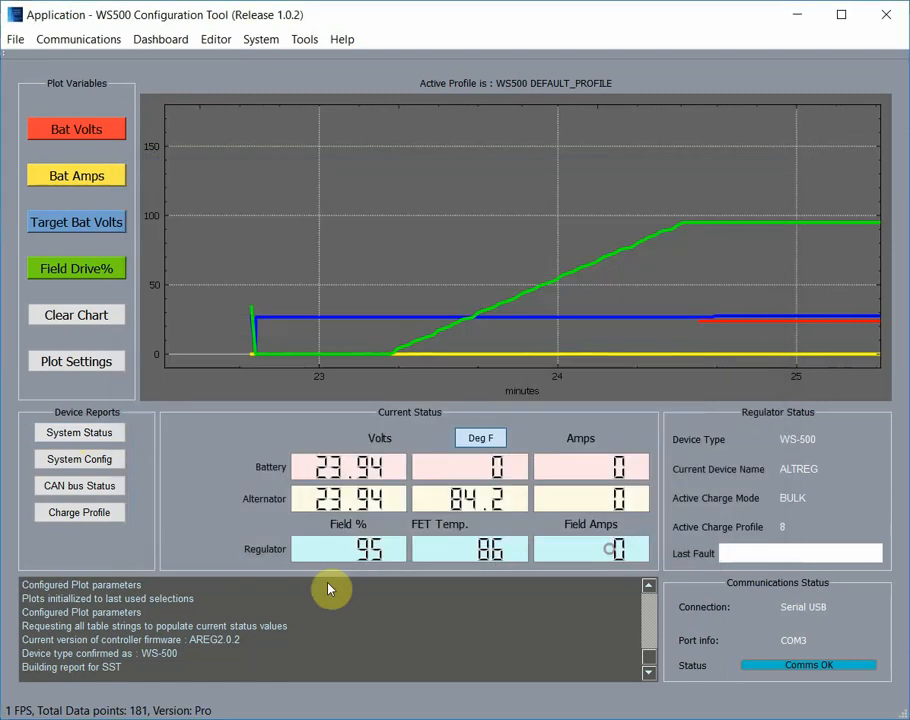
pyautogui.click(94, 462)
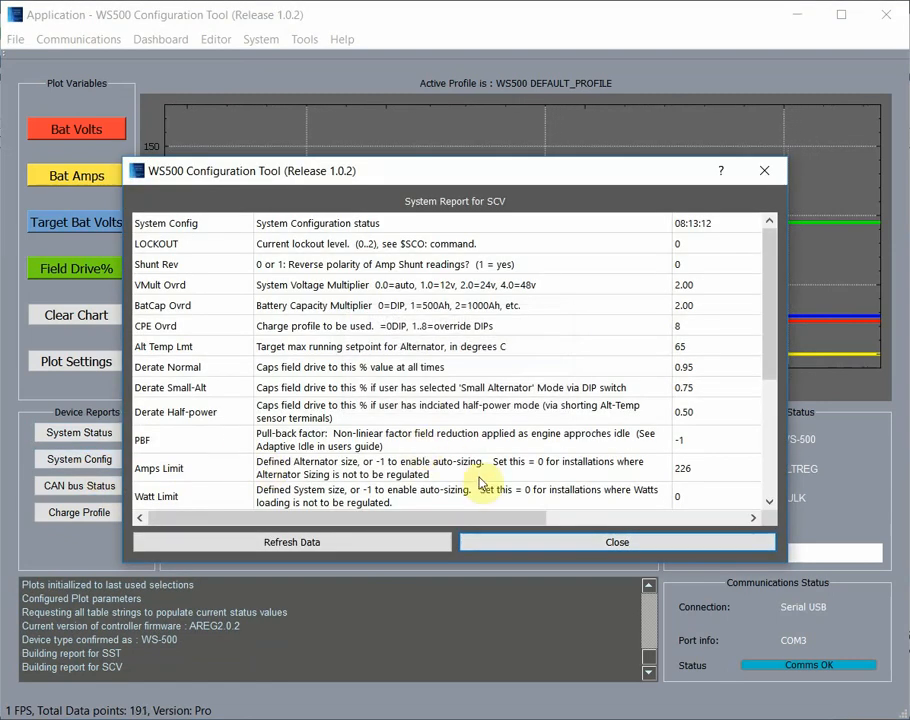
pyautogui.click(559, 538)
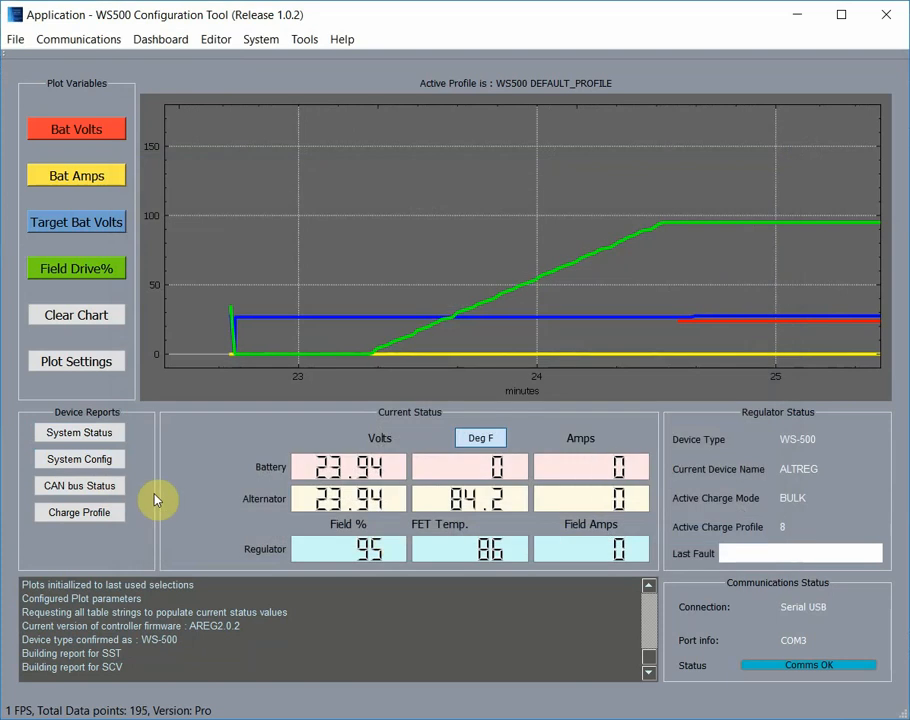
pyautogui.click(97, 487)
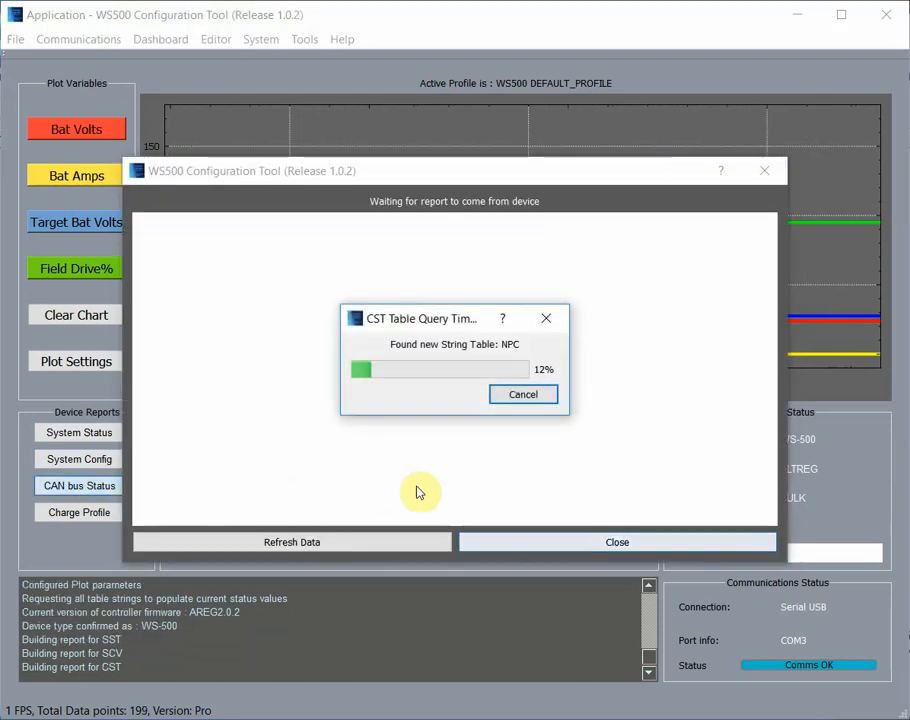
pyautogui.click(577, 542)
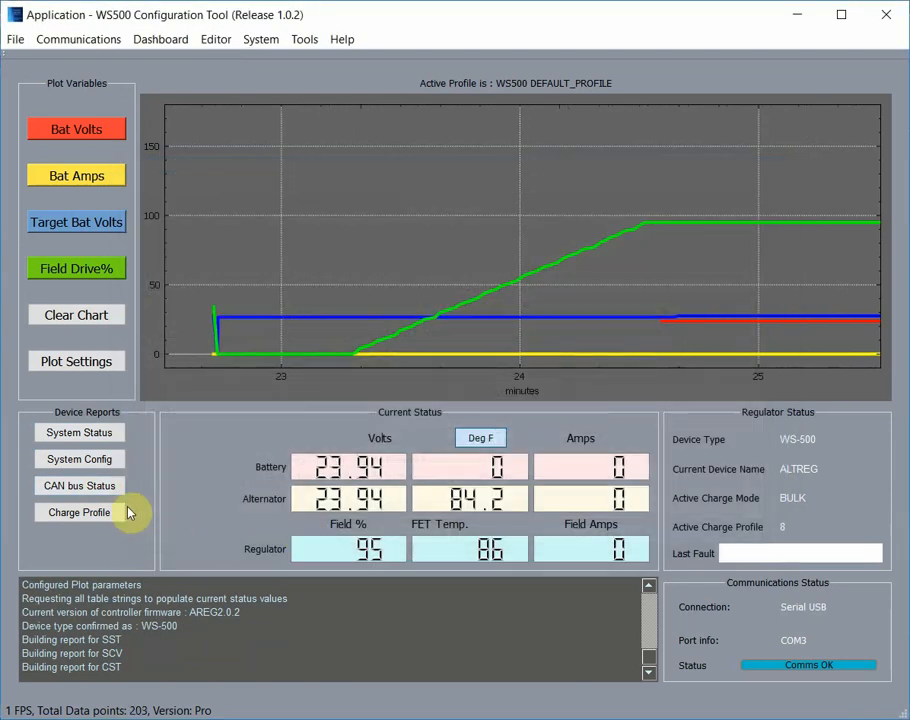
# Step: View the Charge Profile report for the current profile by requesting CPE profile 0, and close the report
pyautogui.click(108, 512)
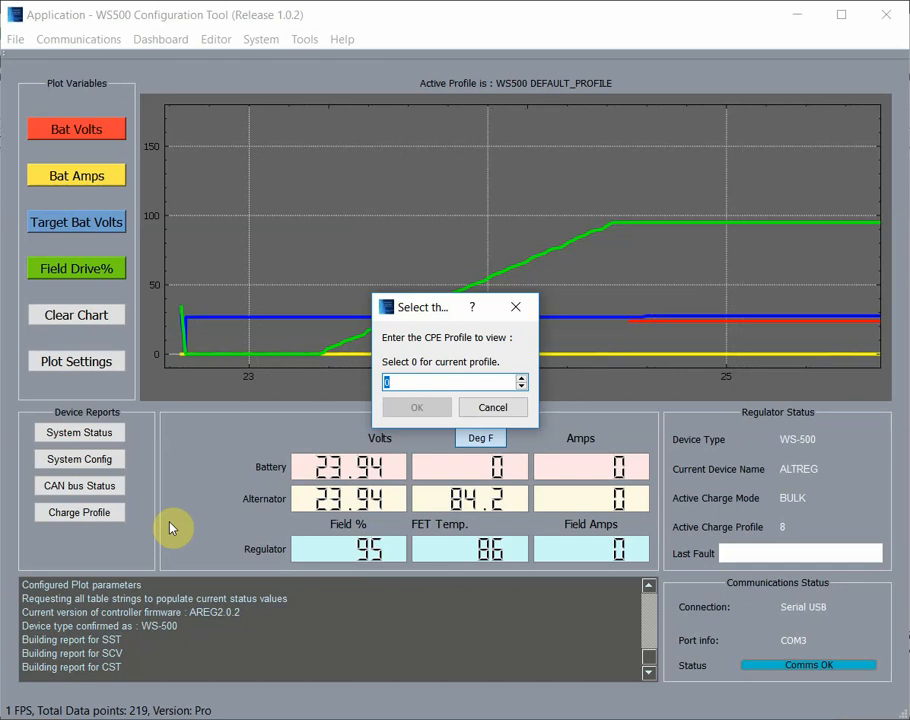
pyautogui.write('0')
pyautogui.click(412, 406)
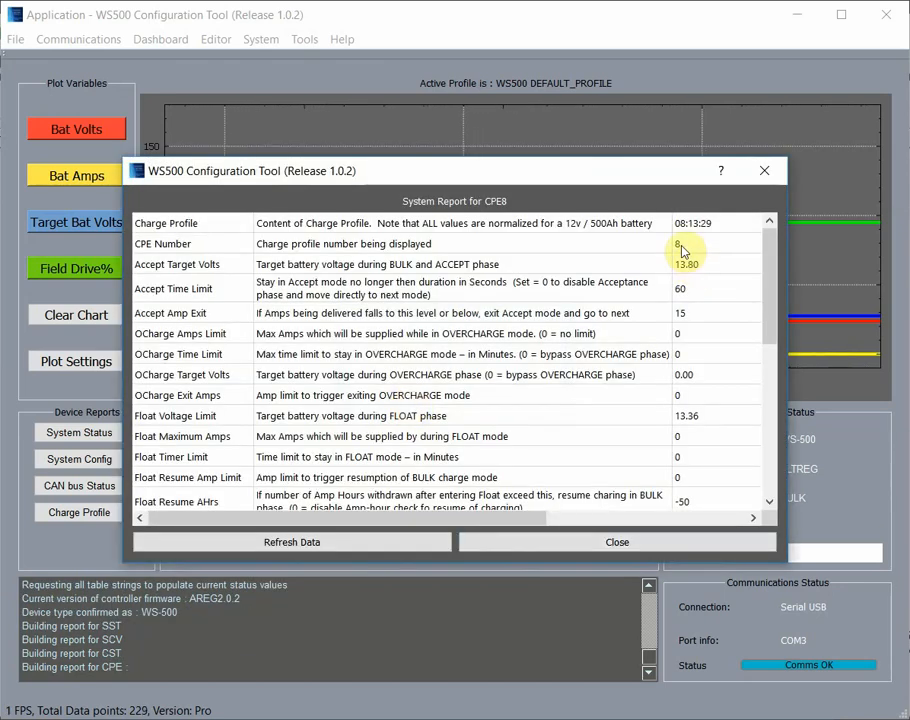
pyautogui.click(621, 544)
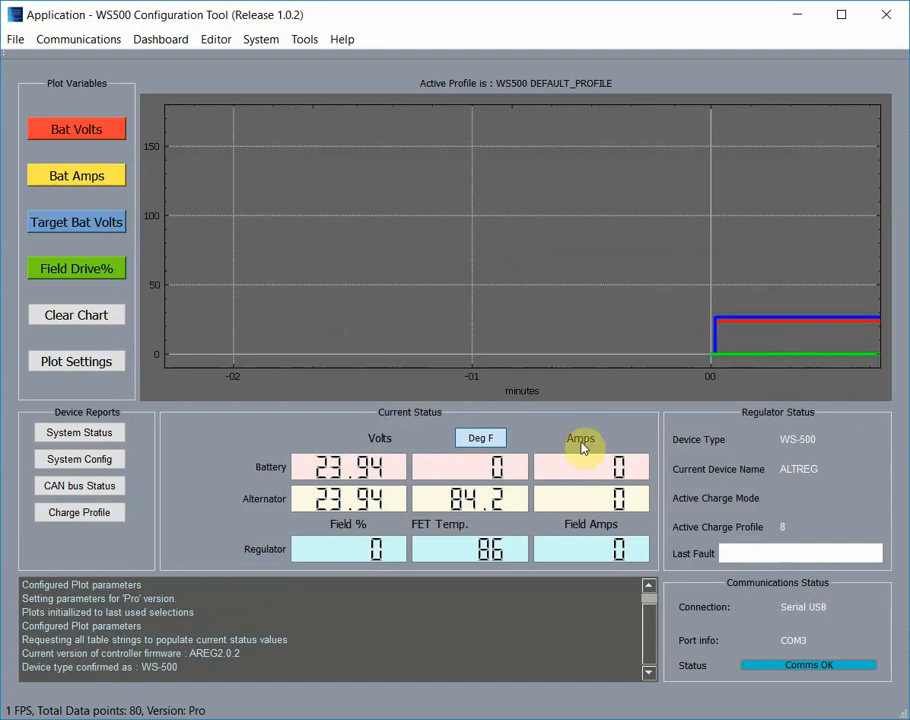
# Step: Open the Configuration Editor and agree to put the WS500 into configuration mode
pyautogui.click(216, 40)
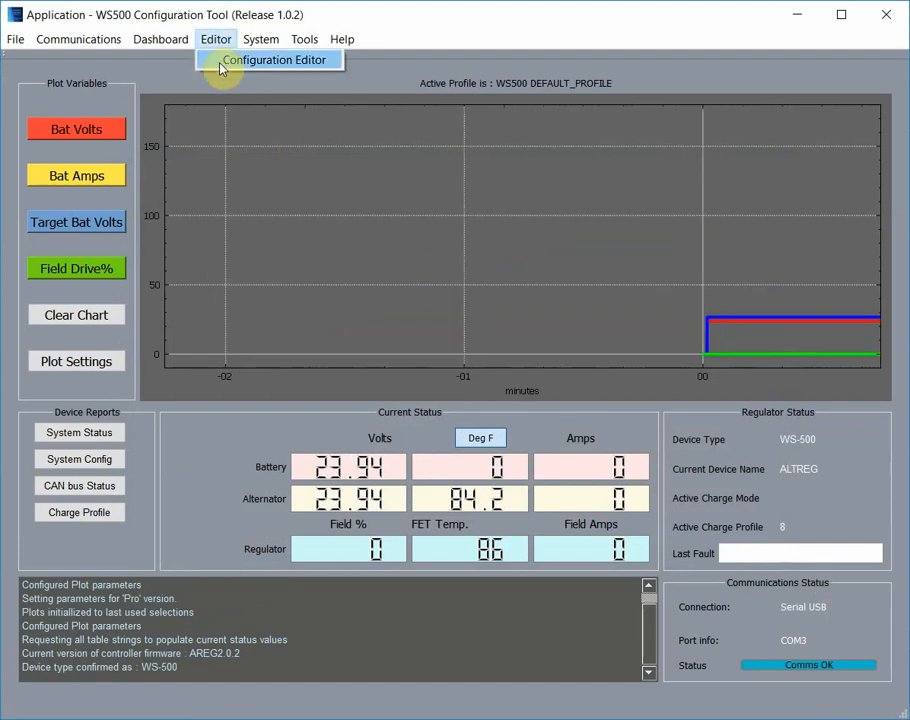
pyautogui.click(221, 58)
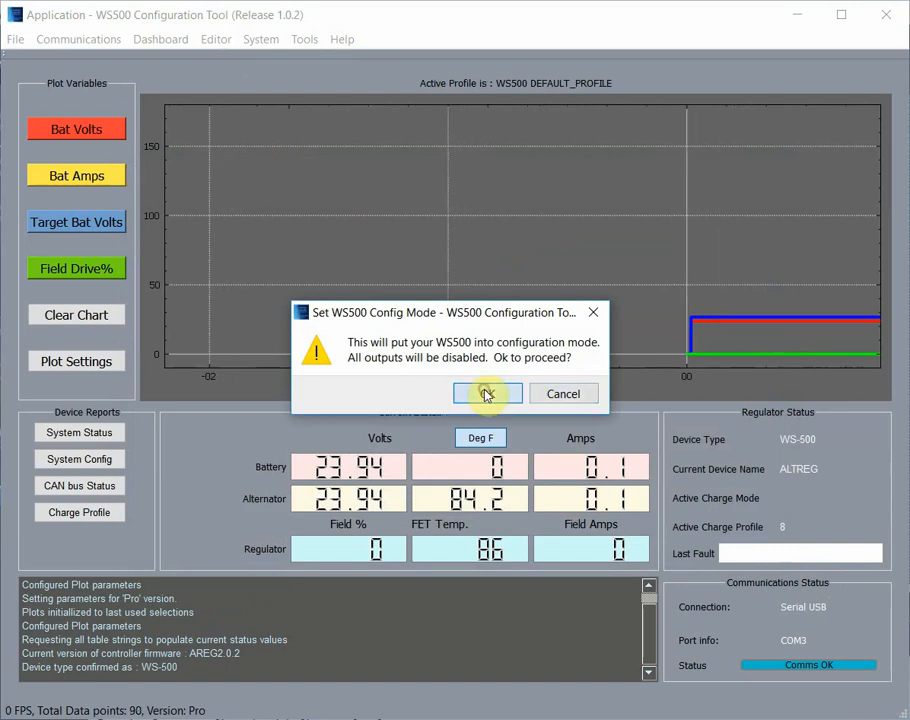
pyautogui.click(486, 394)
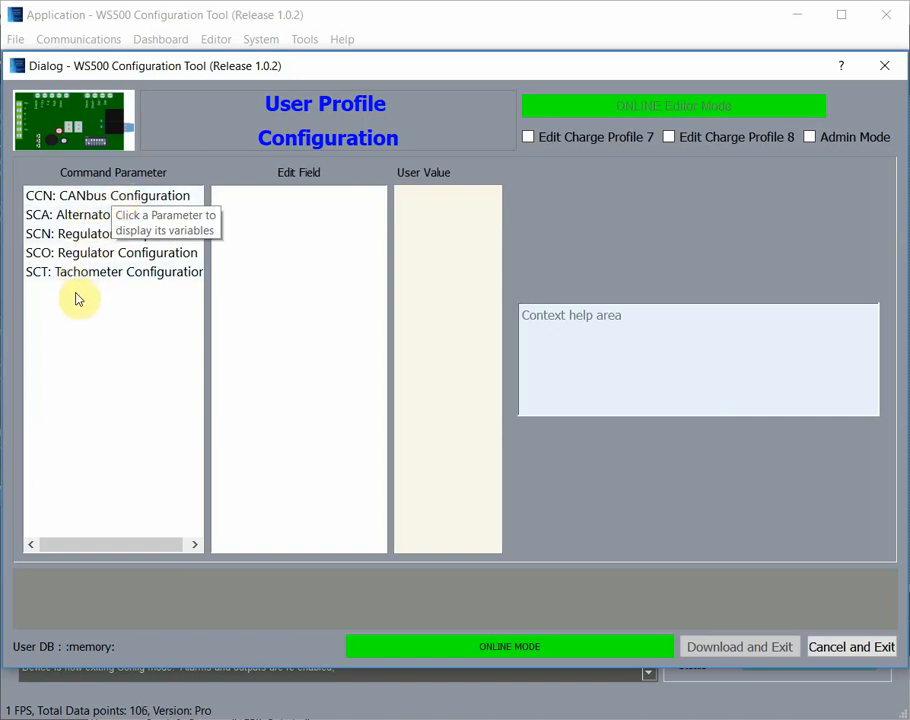
# Step: Add the note "Add personal info" at the start of the Bat Cap Index description under SCO: Regulator Configuration
pyautogui.click(112, 255)
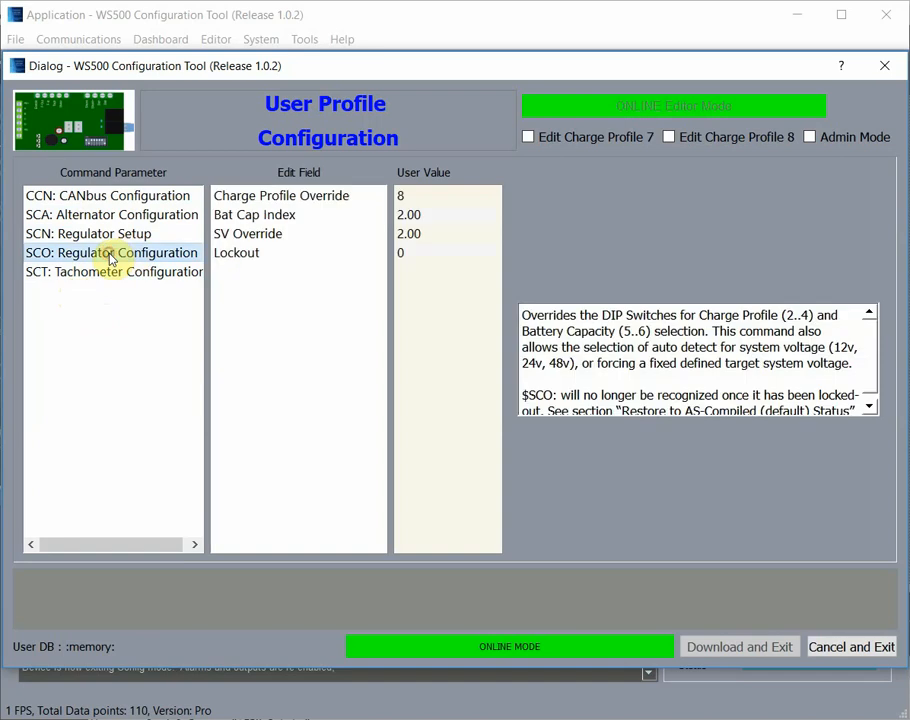
pyautogui.click(258, 216)
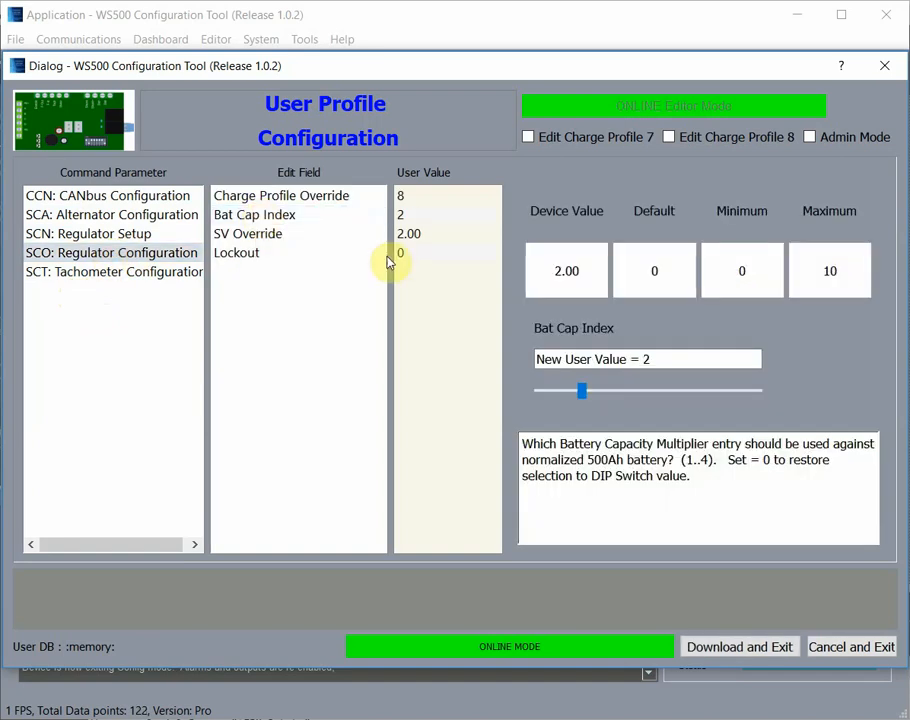
pyautogui.click(521, 446)
pyautogui.write('Add p')
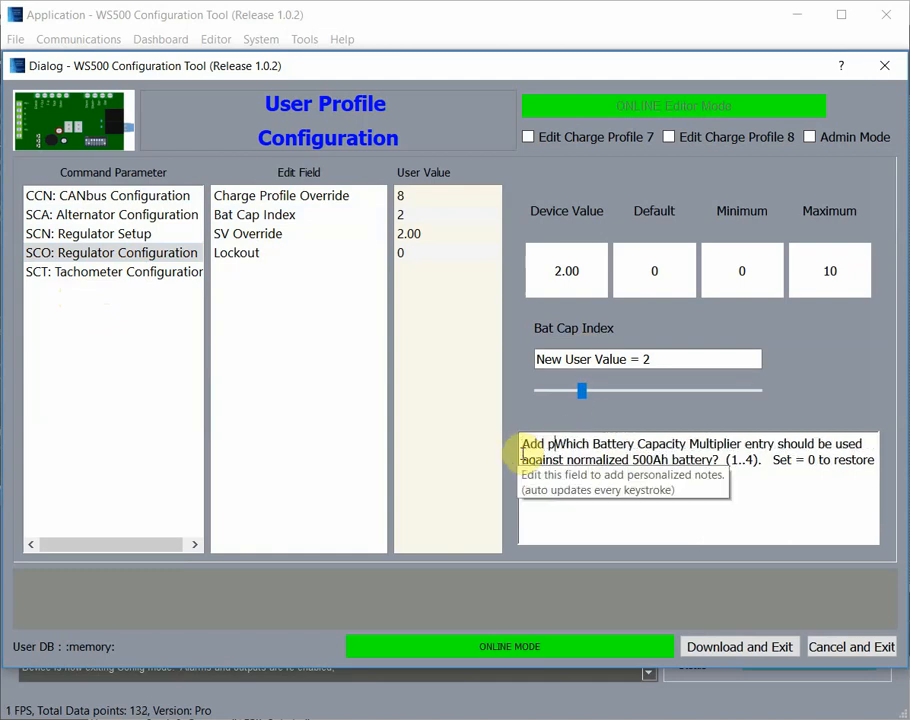
pyautogui.write('ersonal info')
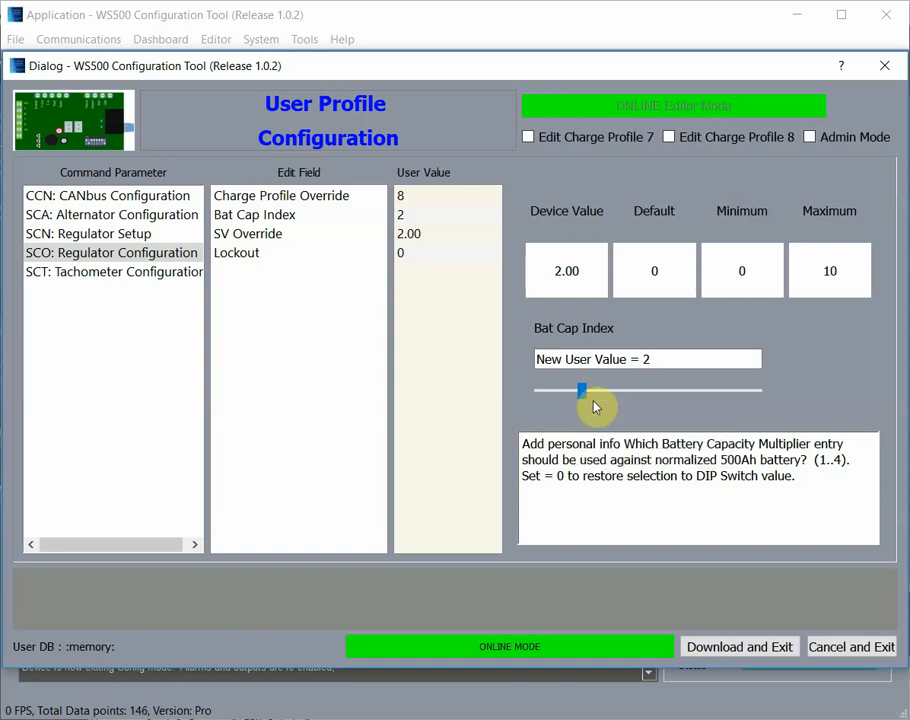
# Step: Enable editing of Charge Profile 8, set the CPA8 Voltage Bat Setpt to 14.3, and download the configuration to the device
pyautogui.click(528, 137)
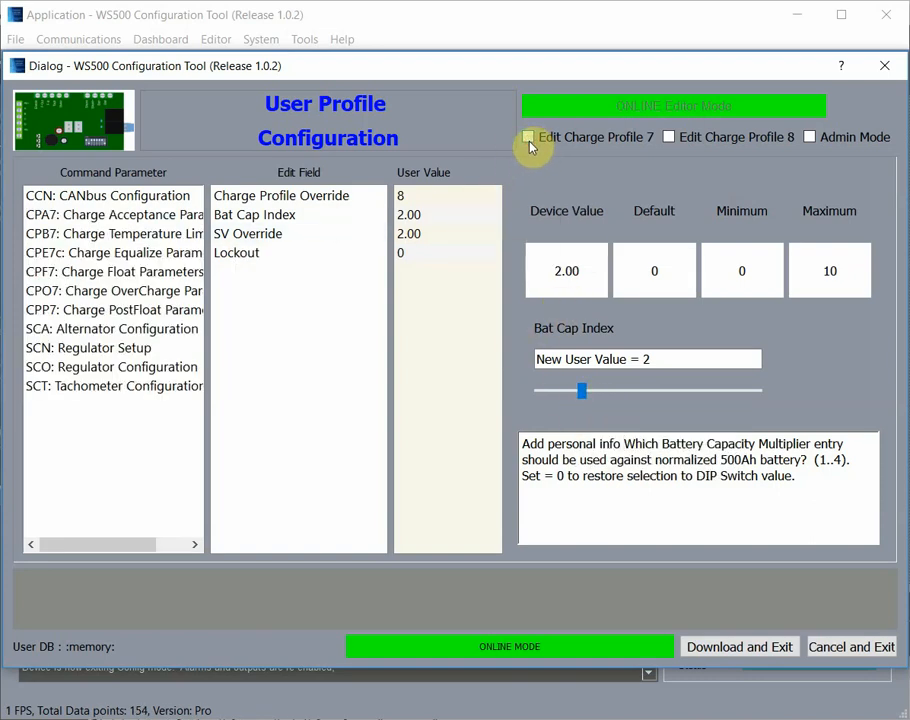
pyautogui.click(668, 138)
pyautogui.click(143, 218)
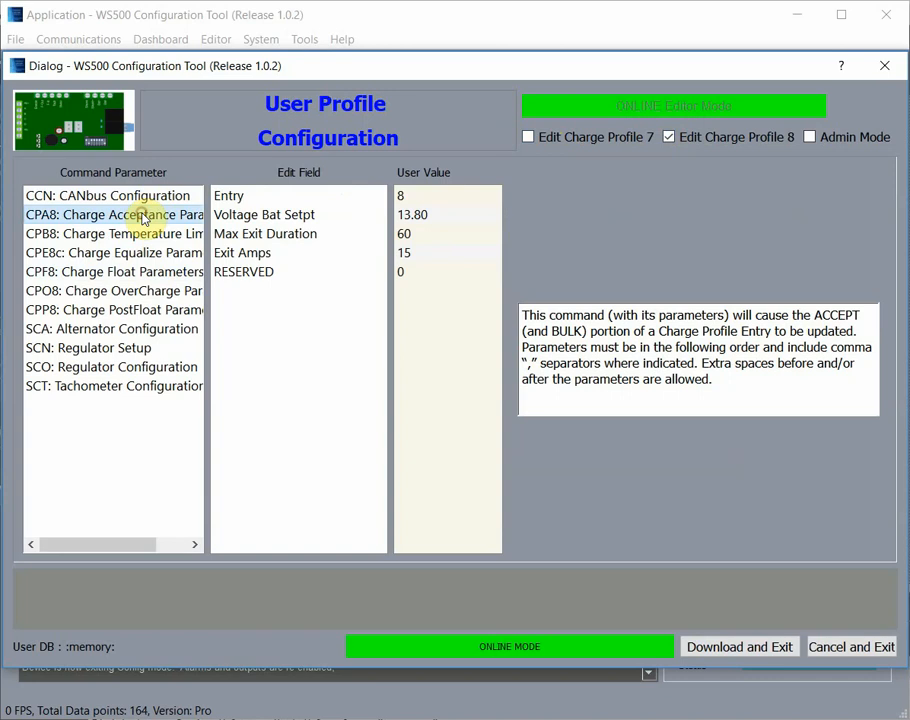
pyautogui.click(254, 228)
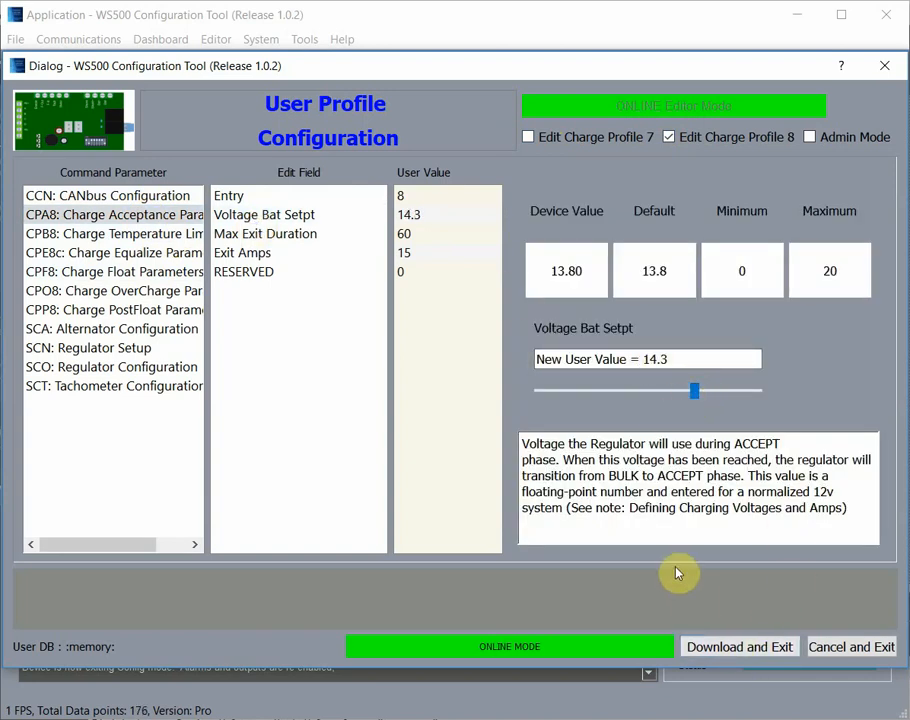
pyautogui.click(700, 650)
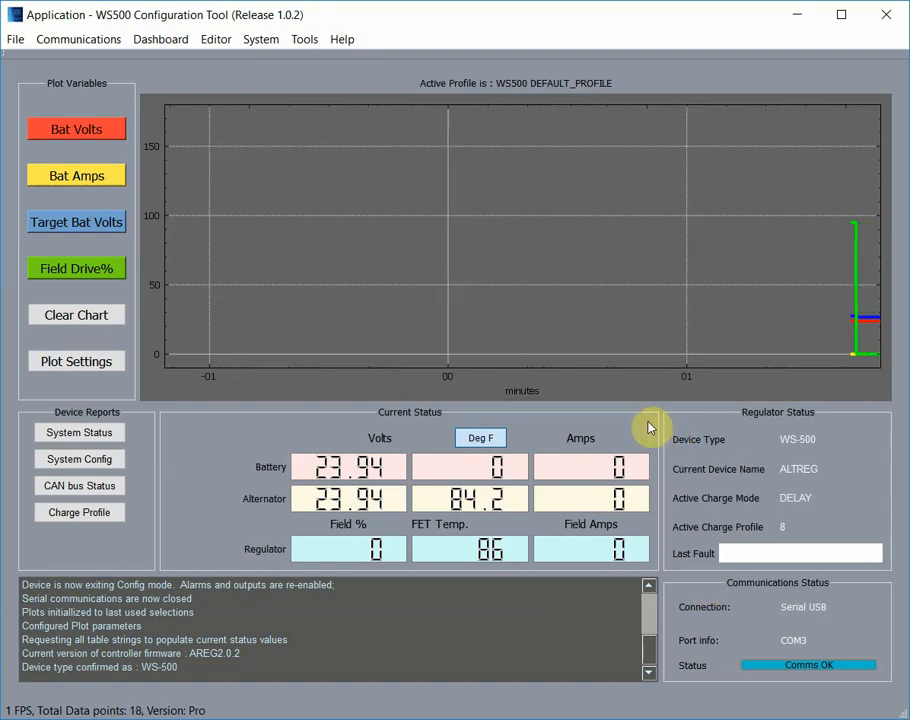
# Step: Force the regulator into BULK mode and acknowledge the command
pyautogui.click(260, 40)
pyautogui.moveTo(261, 61)
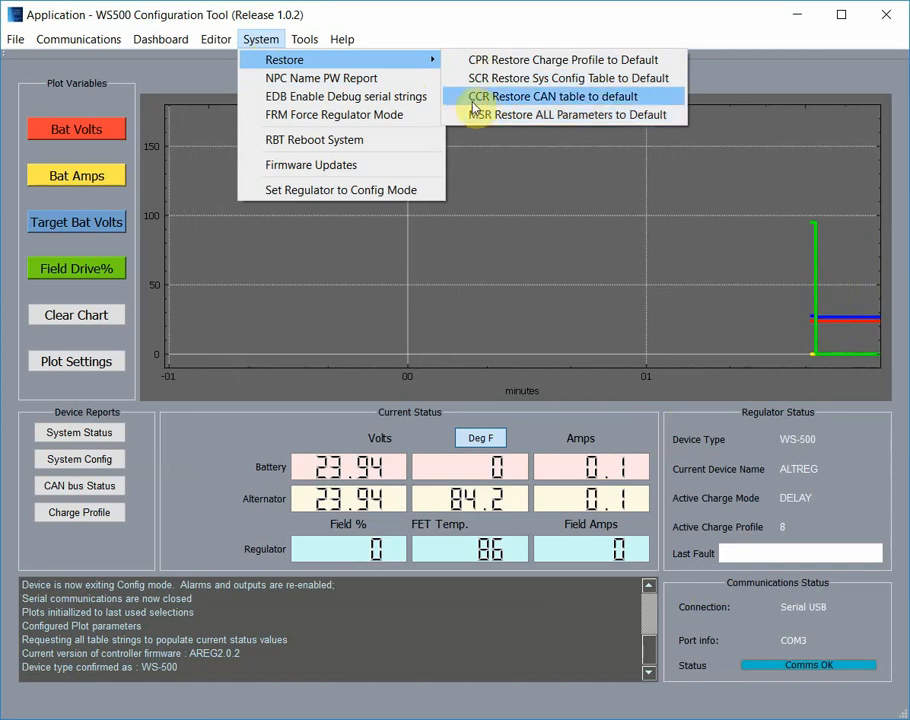
pyautogui.click(345, 115)
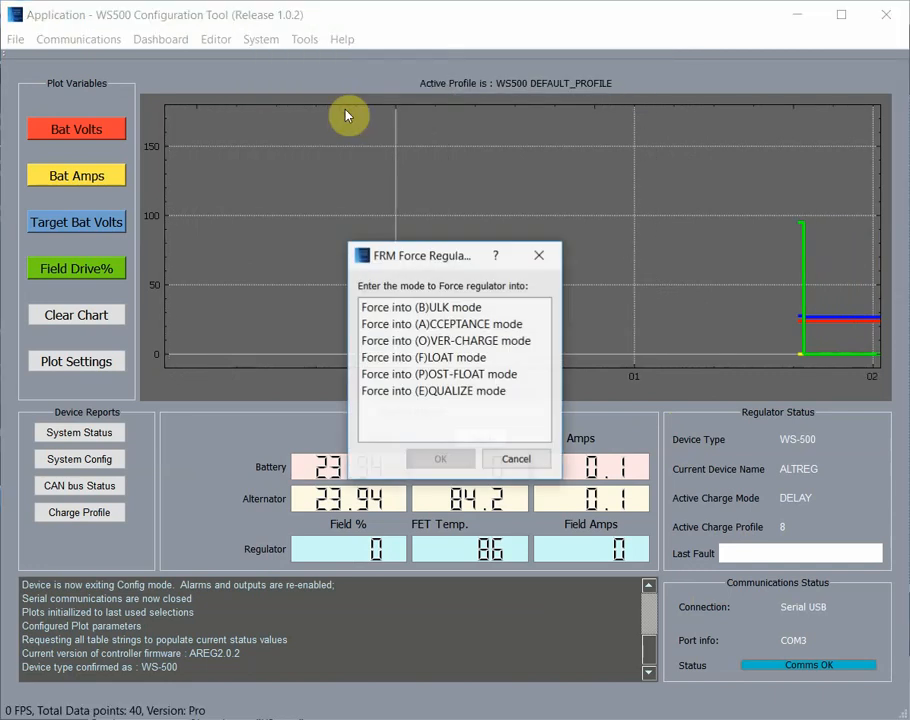
pyautogui.click(464, 309)
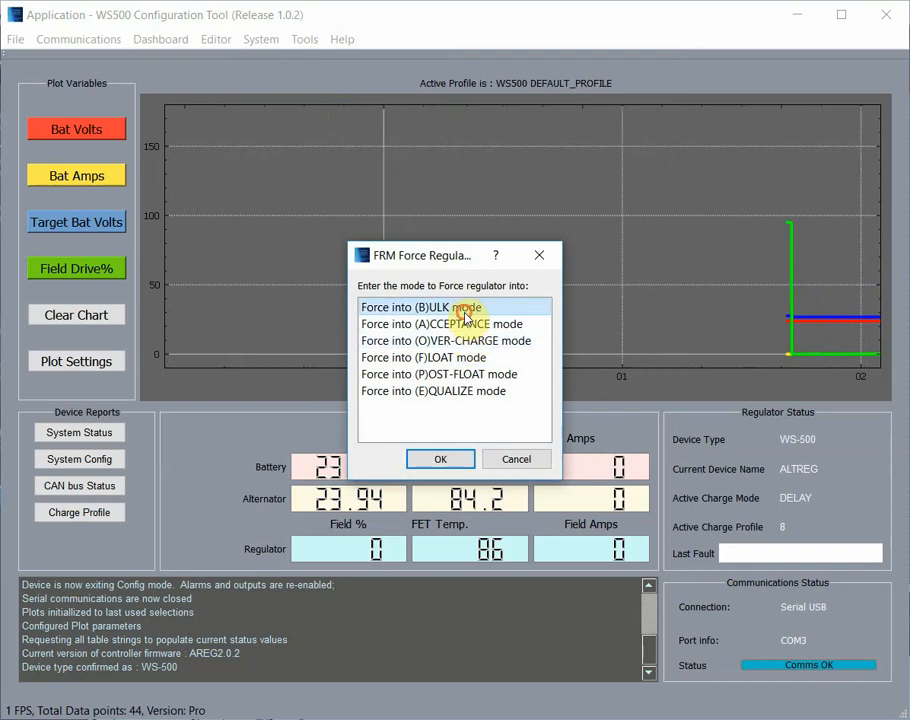
pyautogui.click(432, 456)
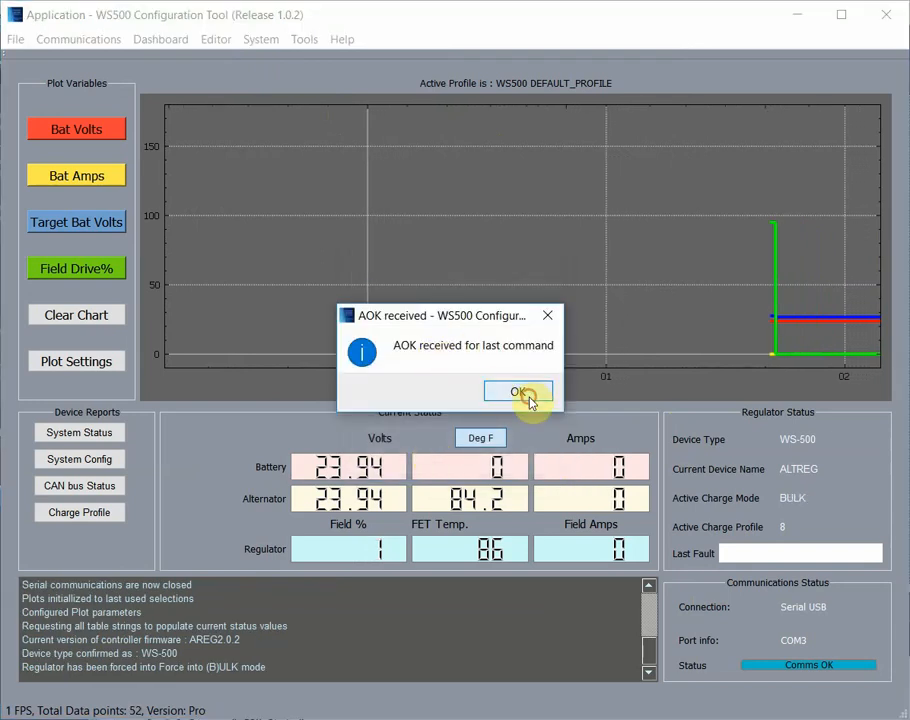
pyautogui.click(518, 392)
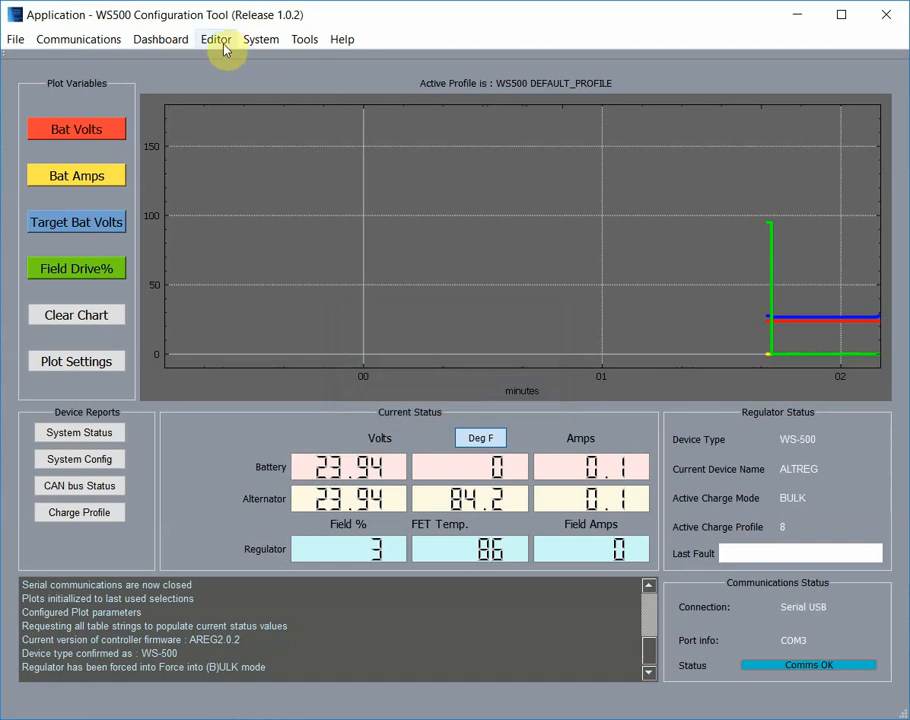
# Step: Examine the Firmware Upgrade Options and the available WS500 update files, then leave without installing anything
pyautogui.click(260, 42)
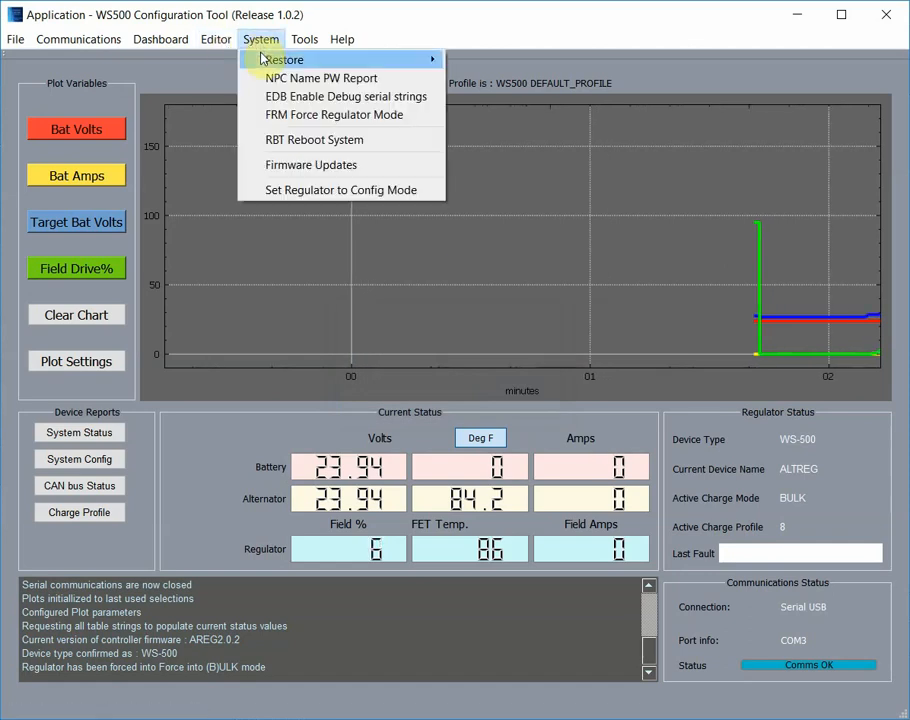
pyautogui.click(266, 167)
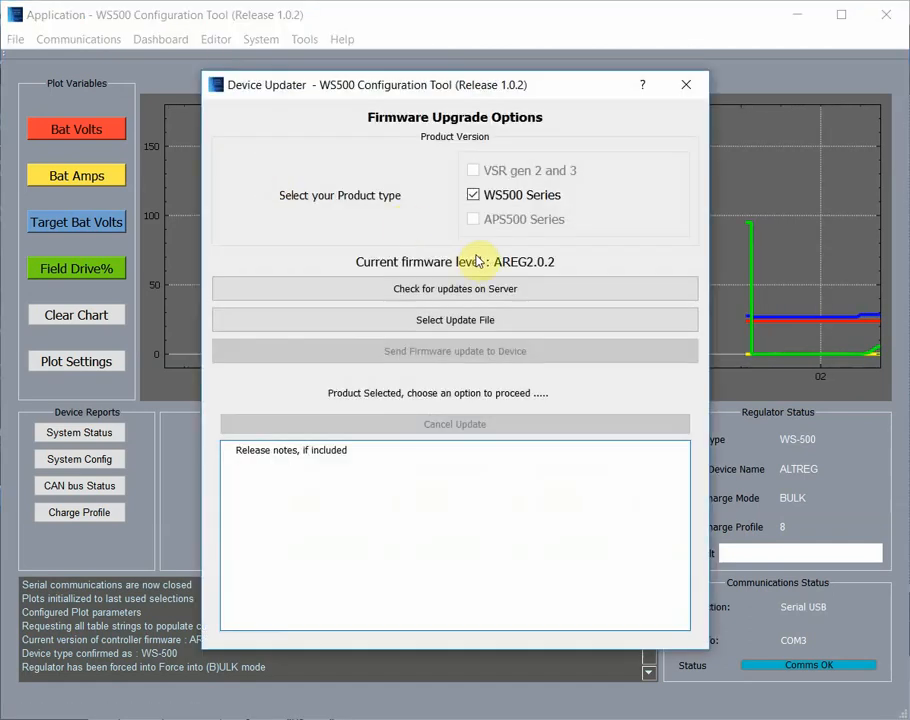
pyautogui.click(447, 322)
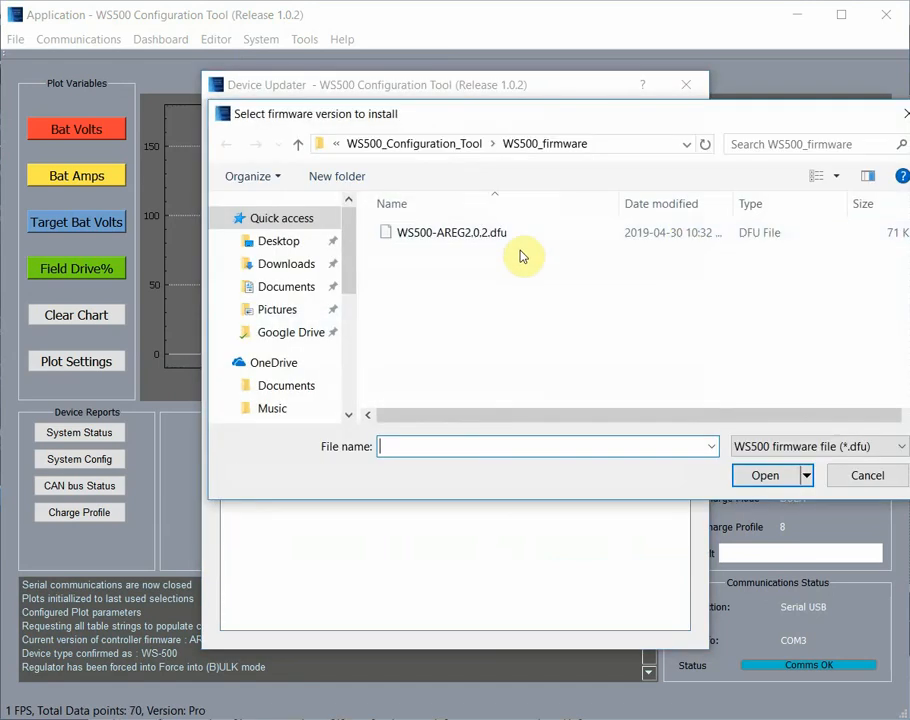
pyautogui.click(893, 479)
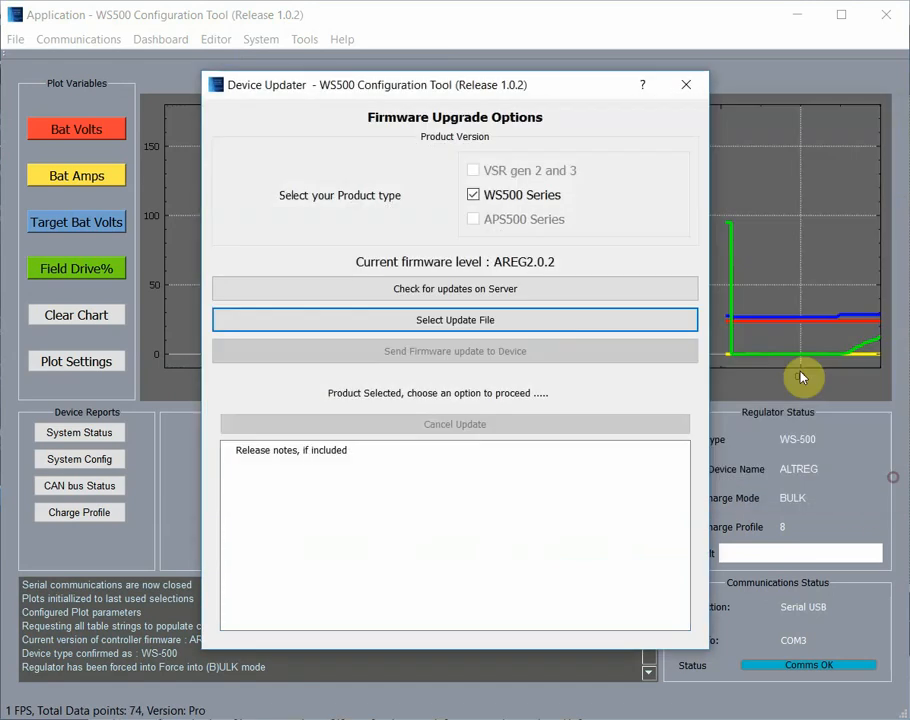
pyautogui.click(686, 86)
# Step: Log the data to disk as a tab-delimited text file in the Trend_Data folder, keeping the suggested file name
pyautogui.click(305, 40)
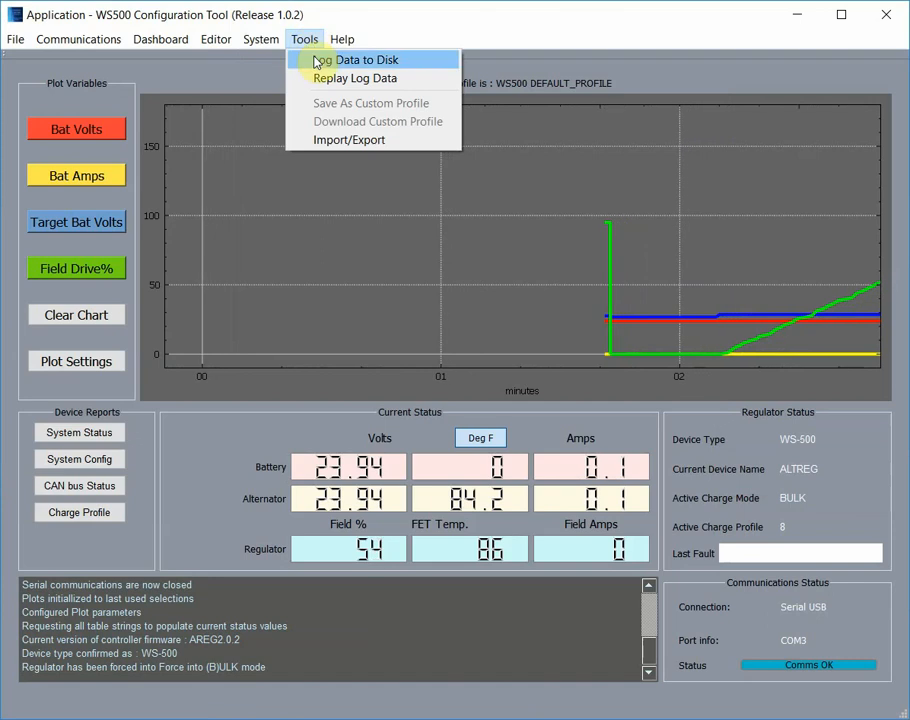
pyautogui.click(316, 62)
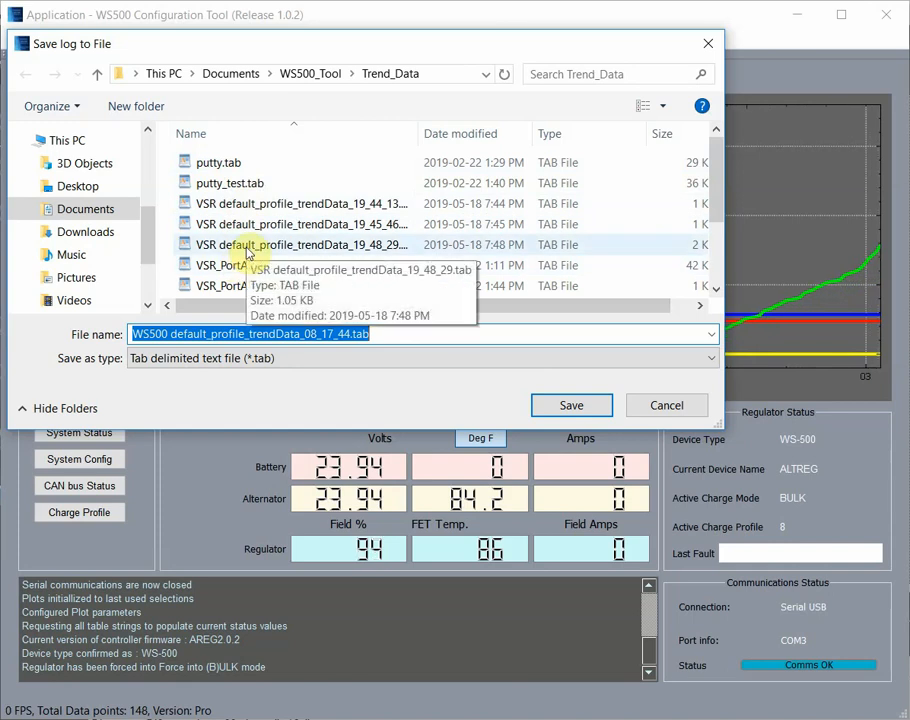
pyautogui.click(543, 403)
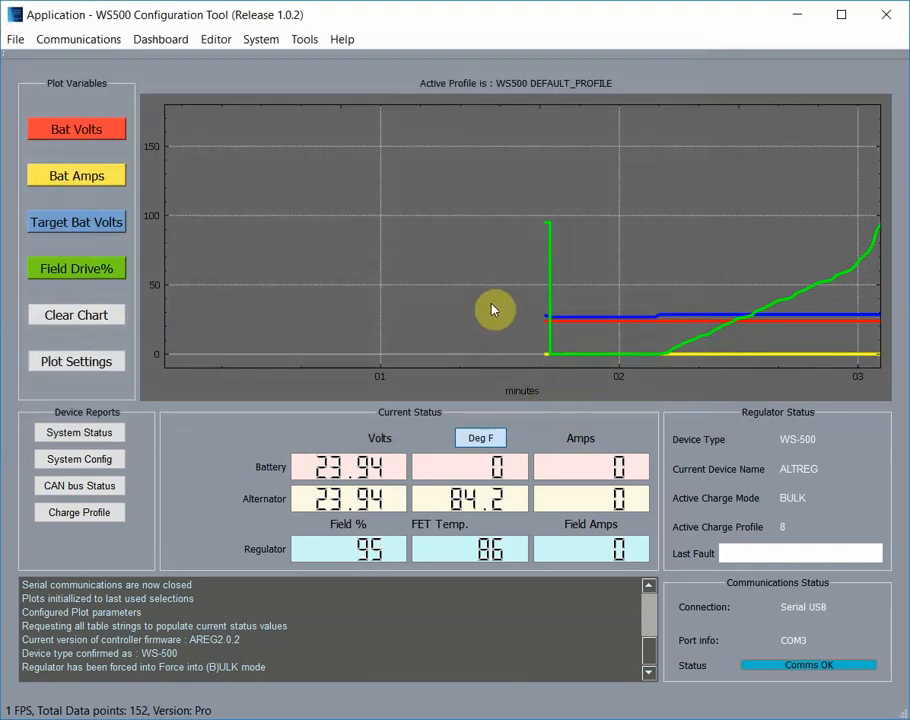
# Step: Stop logging the regulator data to disk
pyautogui.moveTo(453, 226)
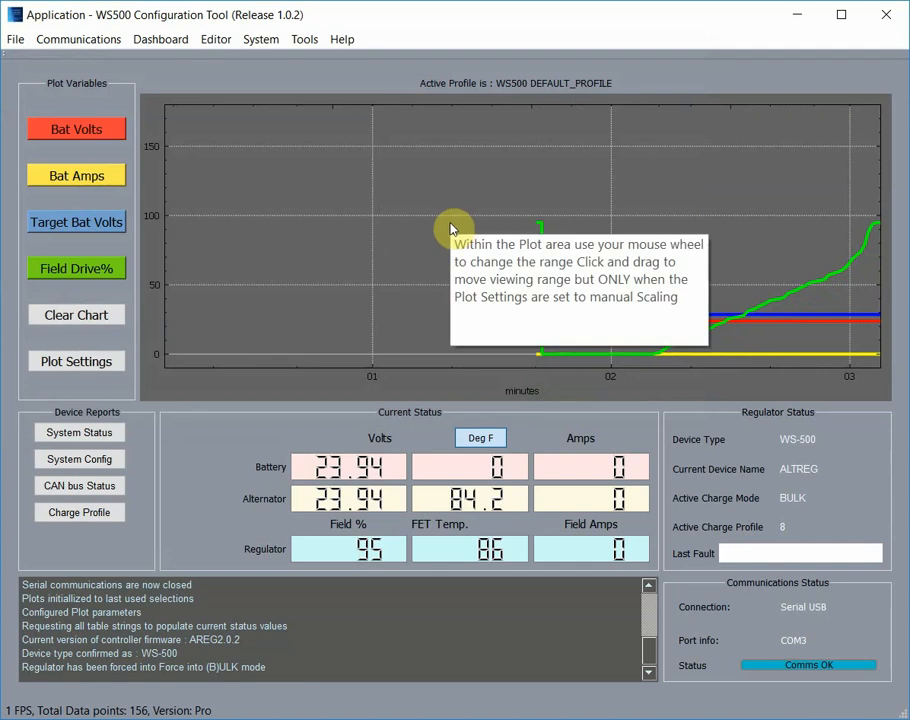
pyautogui.click(303, 40)
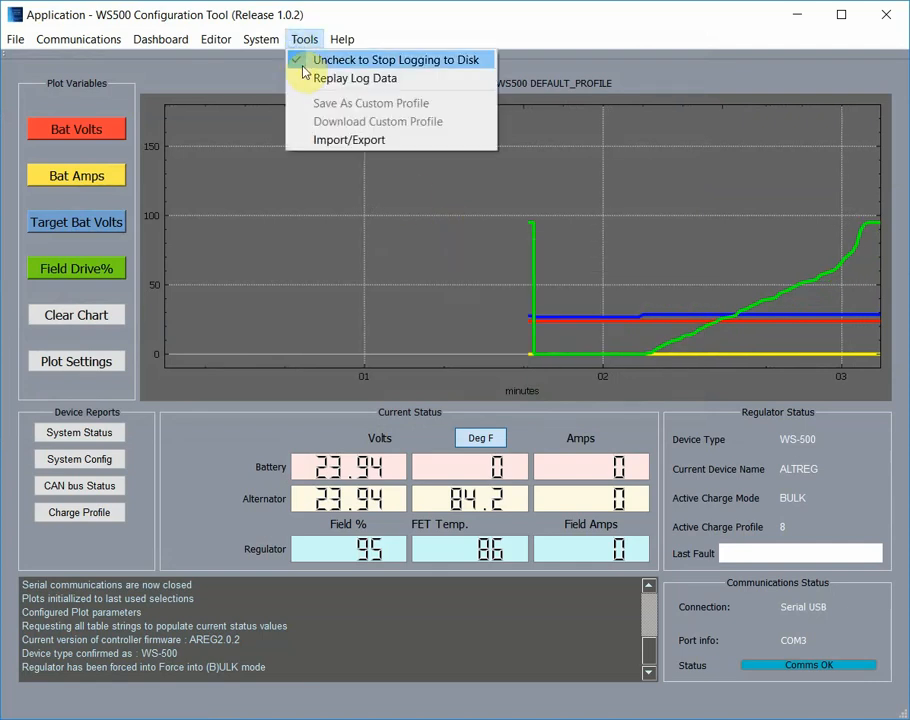
pyautogui.click(297, 62)
# Step: Replay the putty_test.tab log file from the Trend_Data folder and set the replay update time to 198 ms
pyautogui.click(305, 41)
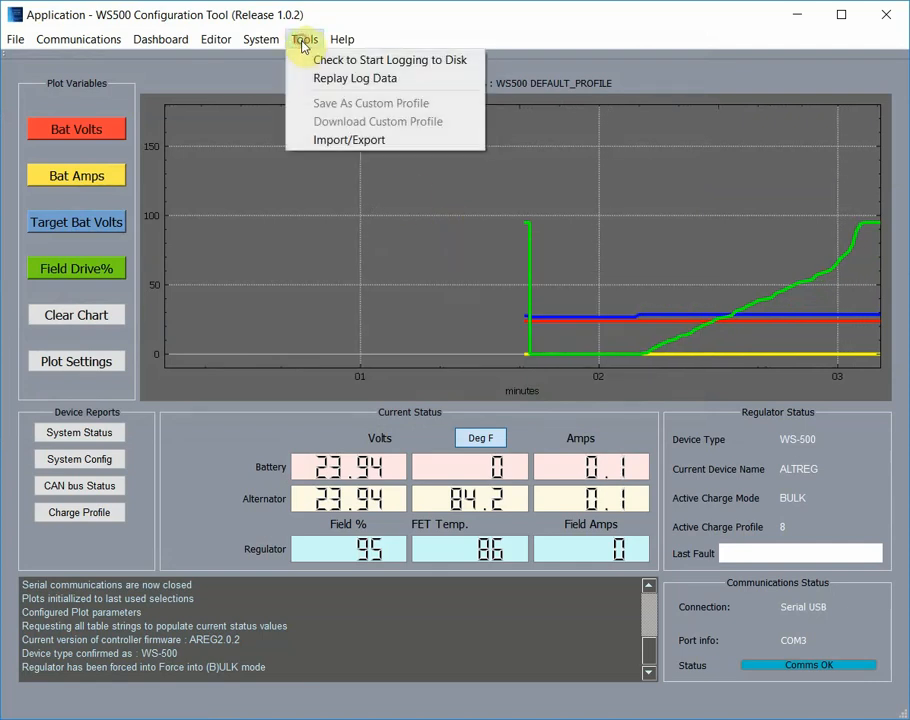
pyautogui.click(323, 82)
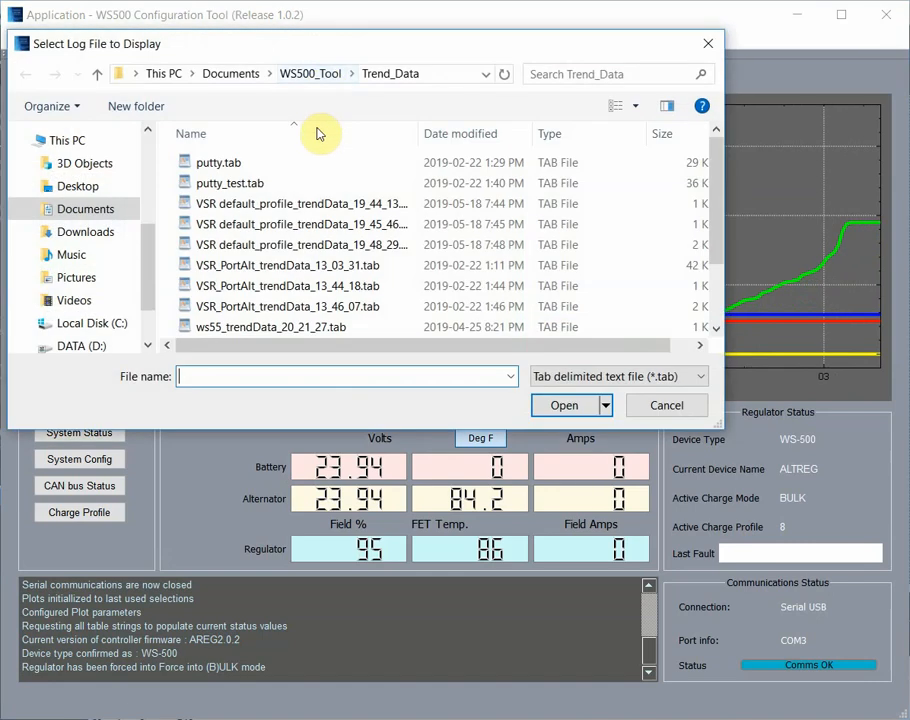
pyautogui.doubleClick(240, 183)
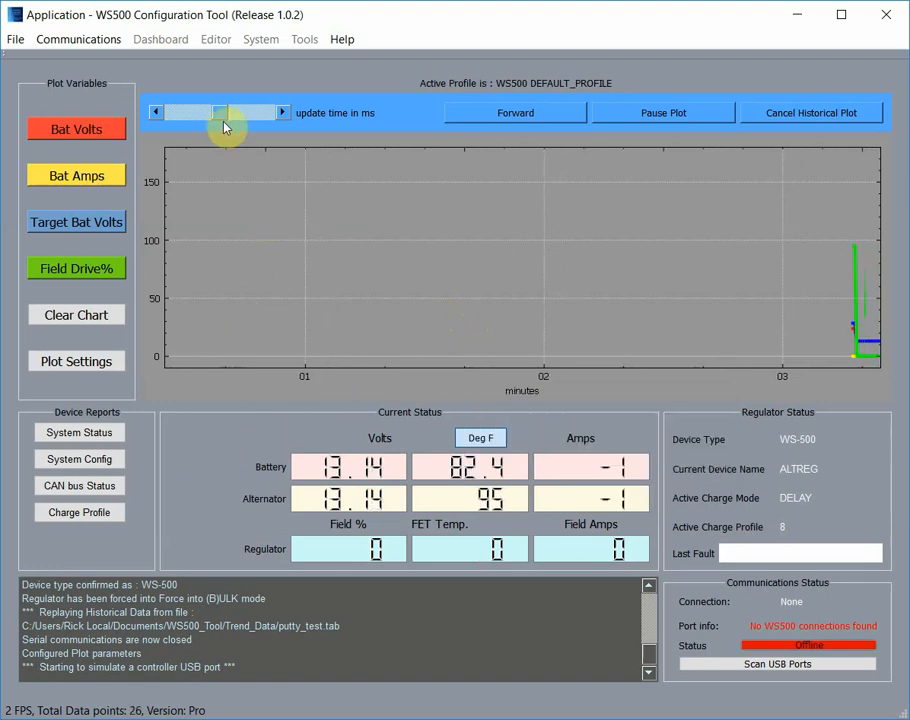
pyautogui.moveTo(220, 112); pyautogui.dragTo(185, 112)
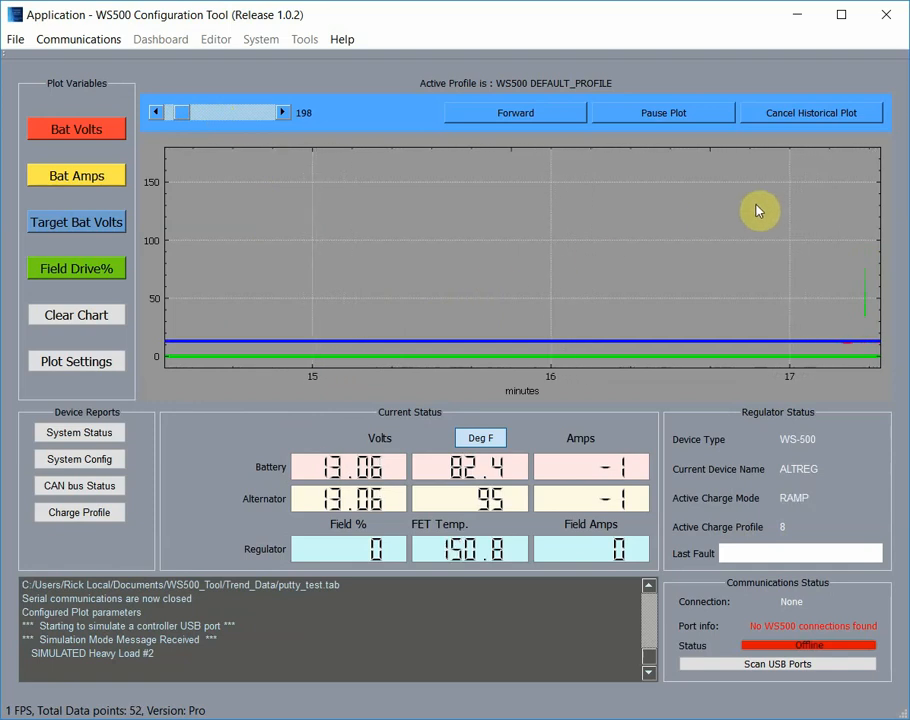
# Step: Pause the replayed plot, inspect it at wider and narrower ranges, and cancel the historical plot to return to realtime
pyautogui.click(679, 118)
pyautogui.scroll(-3, 580, 268)
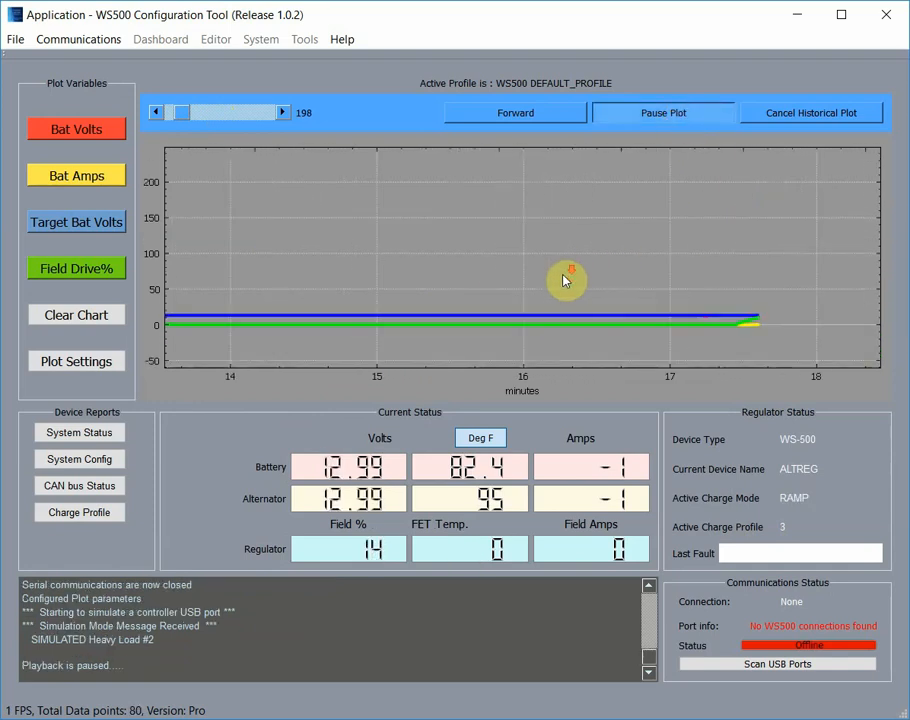
pyautogui.scroll(4, 565, 278)
pyautogui.scroll(-2, 574, 279)
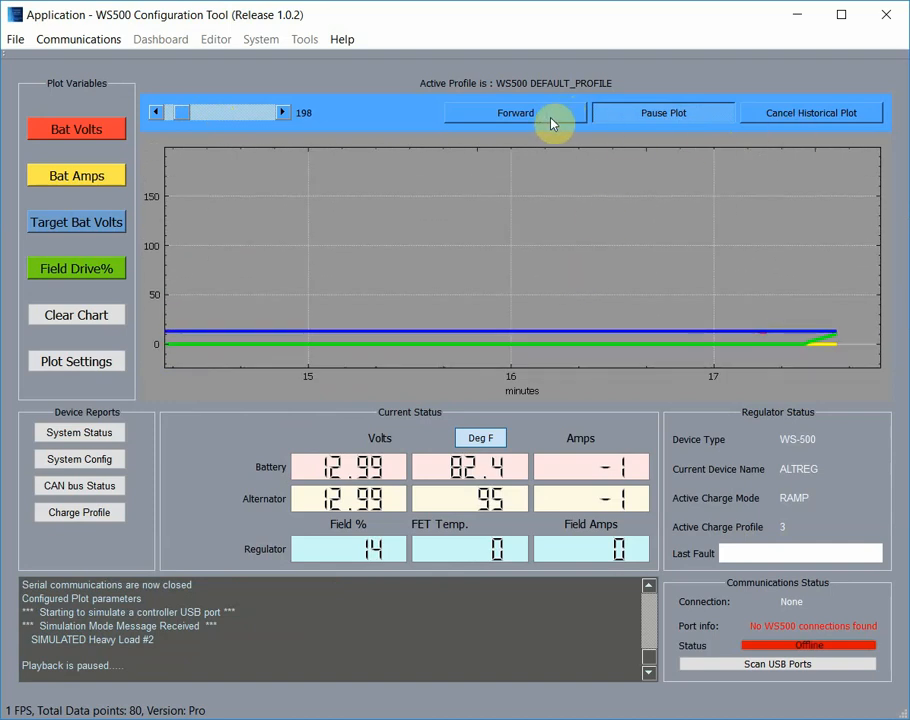
pyautogui.click(790, 122)
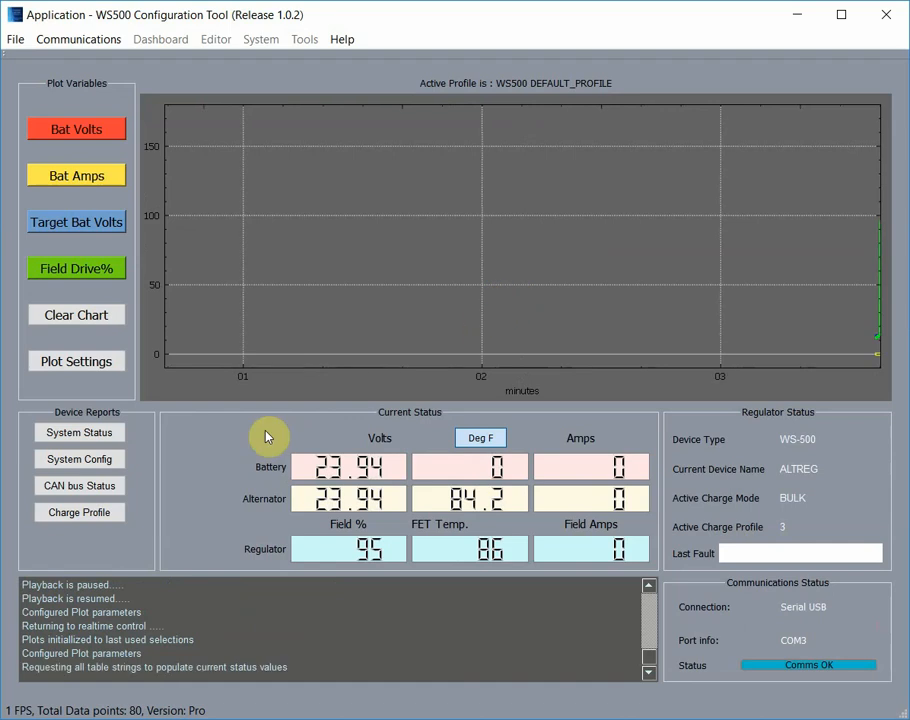
# Step: Open the Import/Export tool and review the settings for importing data from disk
pyautogui.click(300, 45)
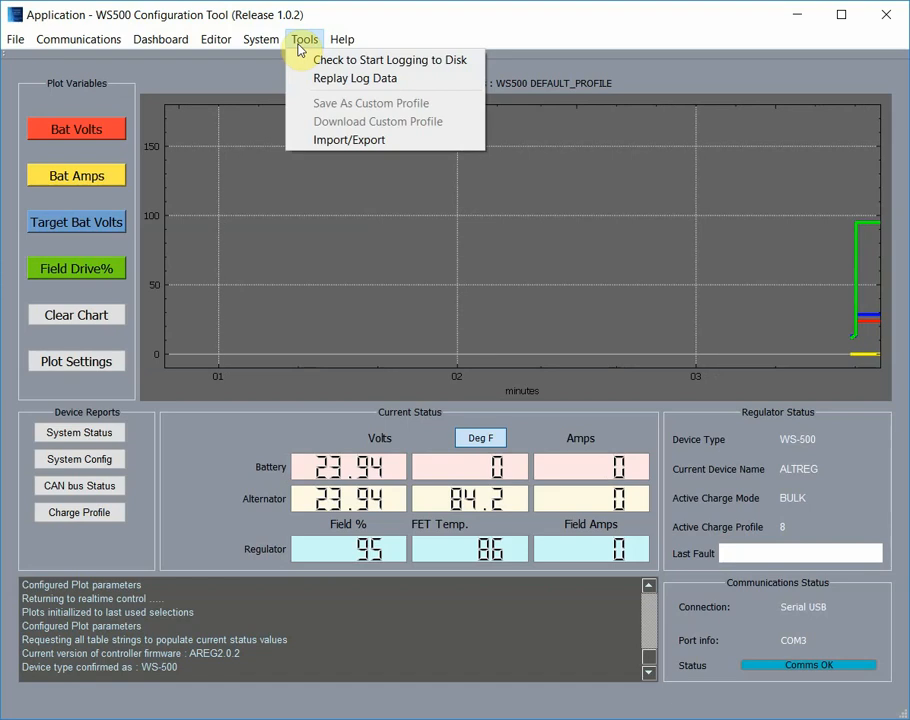
pyautogui.click(332, 140)
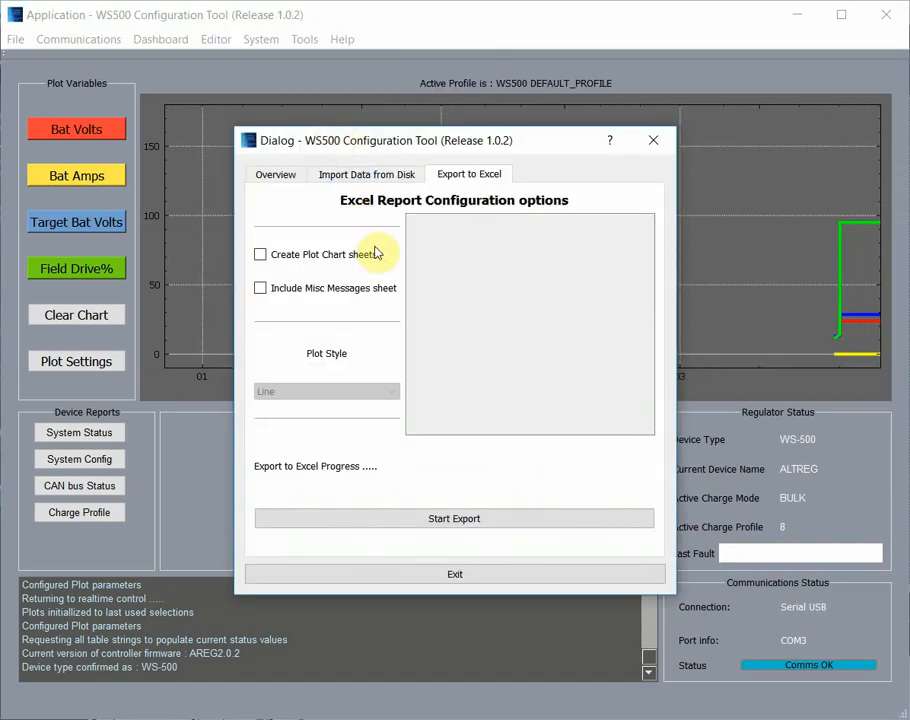
pyautogui.click(374, 176)
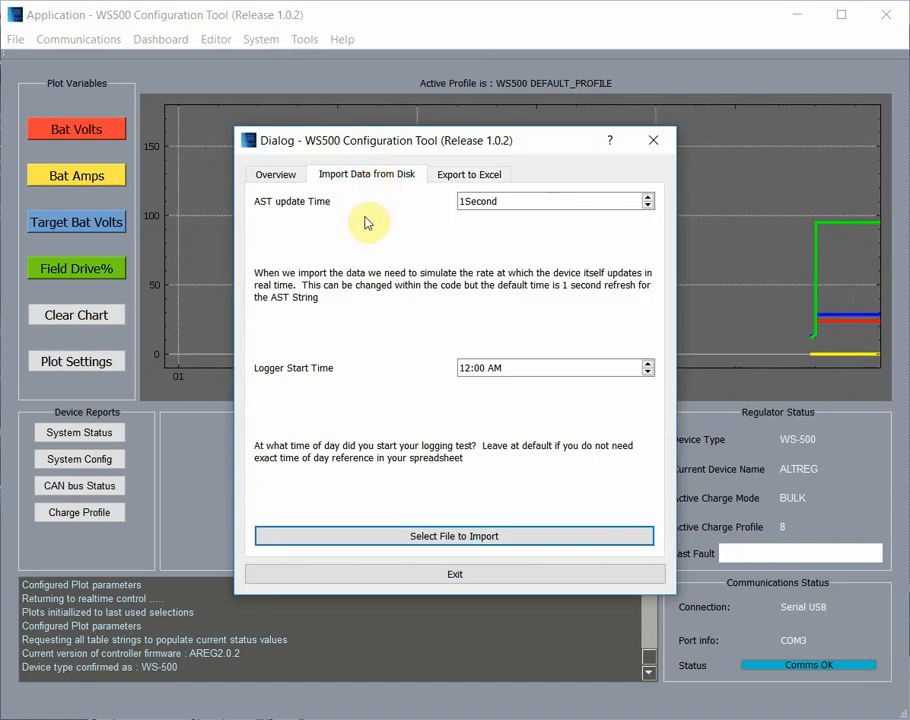
# Step: Configure the Excel export to create plot chart sheets for Alt Amps and Bat Volts and include the Misc Messages sheet
pyautogui.click(454, 180)
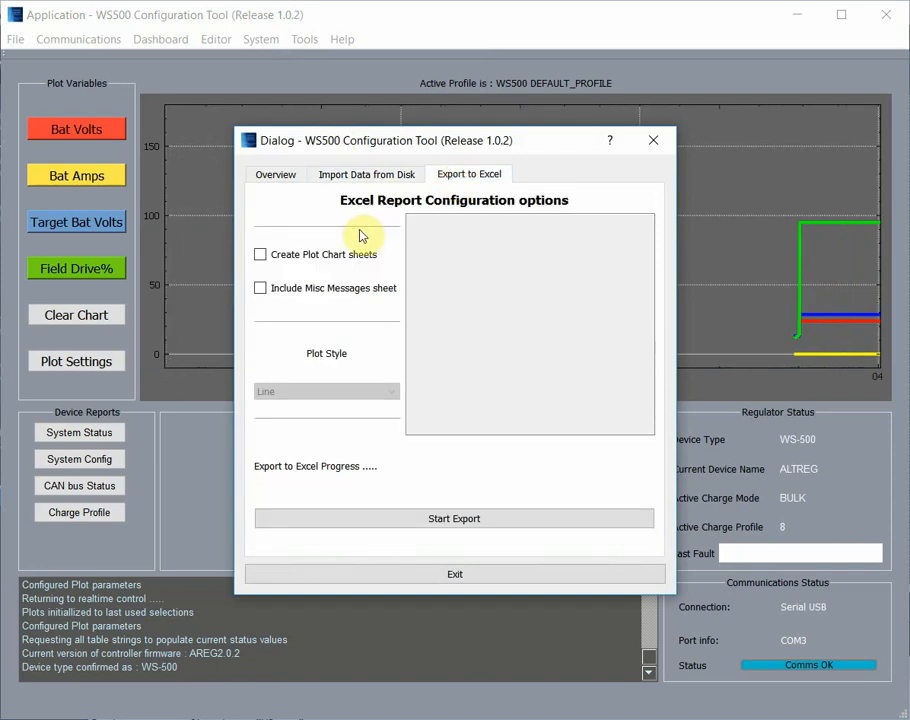
pyautogui.click(259, 255)
pyautogui.click(260, 288)
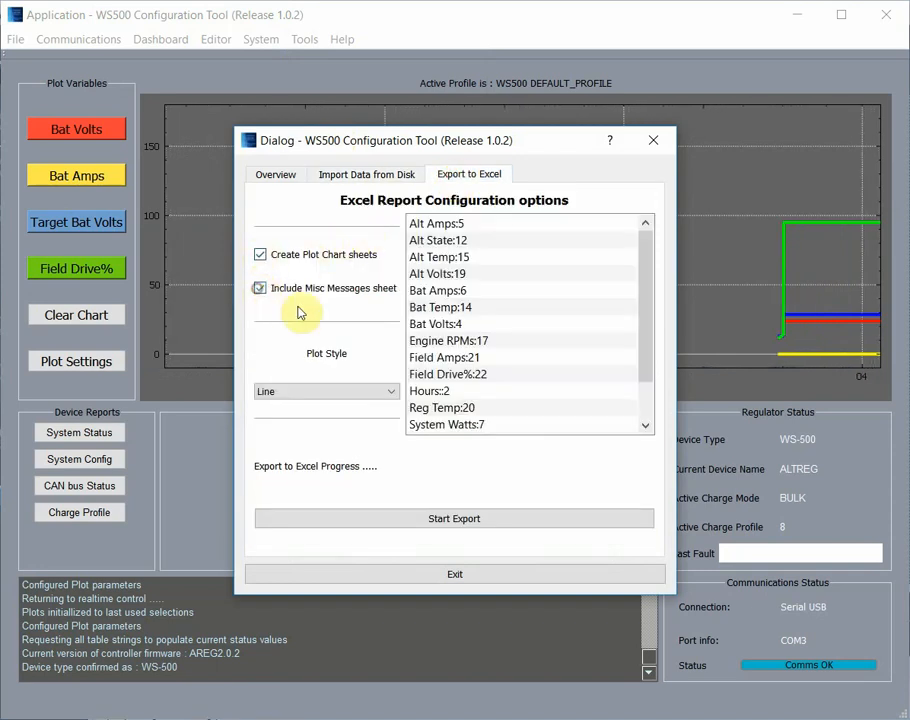
pyautogui.click(471, 224)
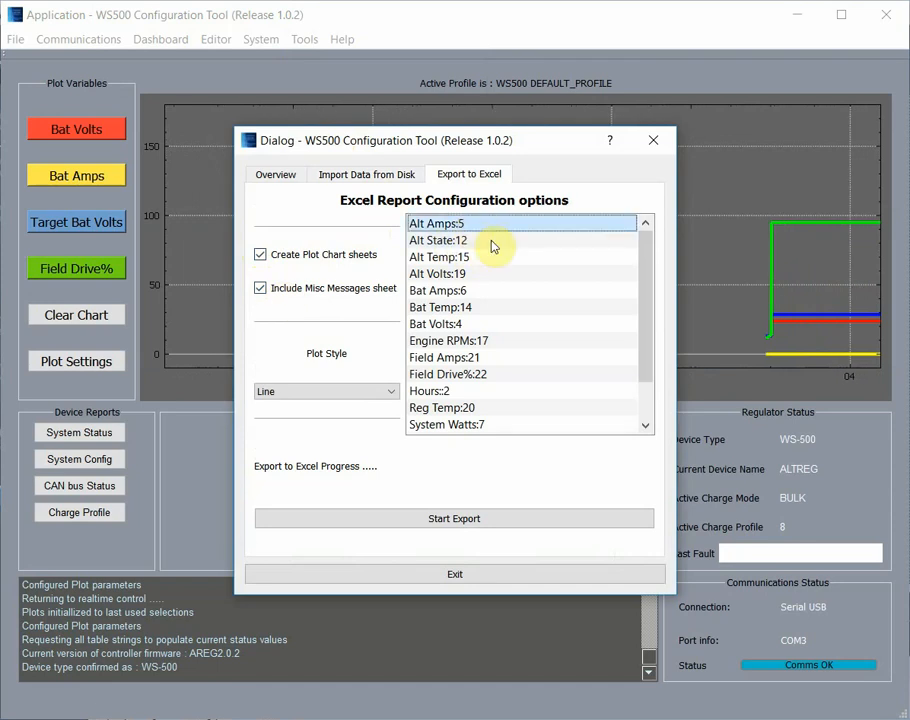
pyautogui.click(455, 326)
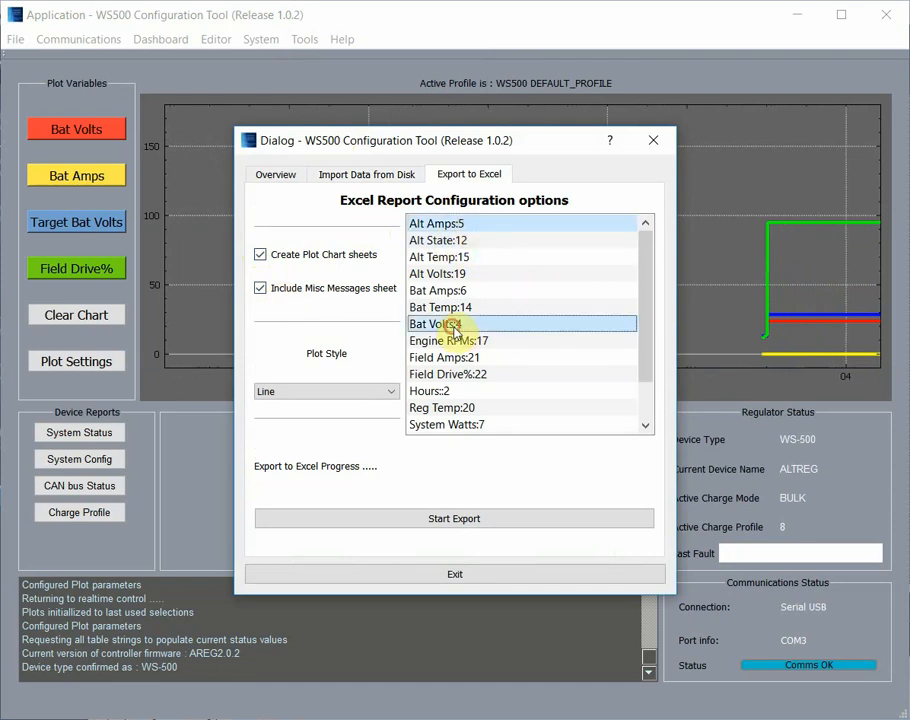
# Step: Set the export plot style to Line_3D and export the putty.tab log file to Excel
pyautogui.click(347, 395)
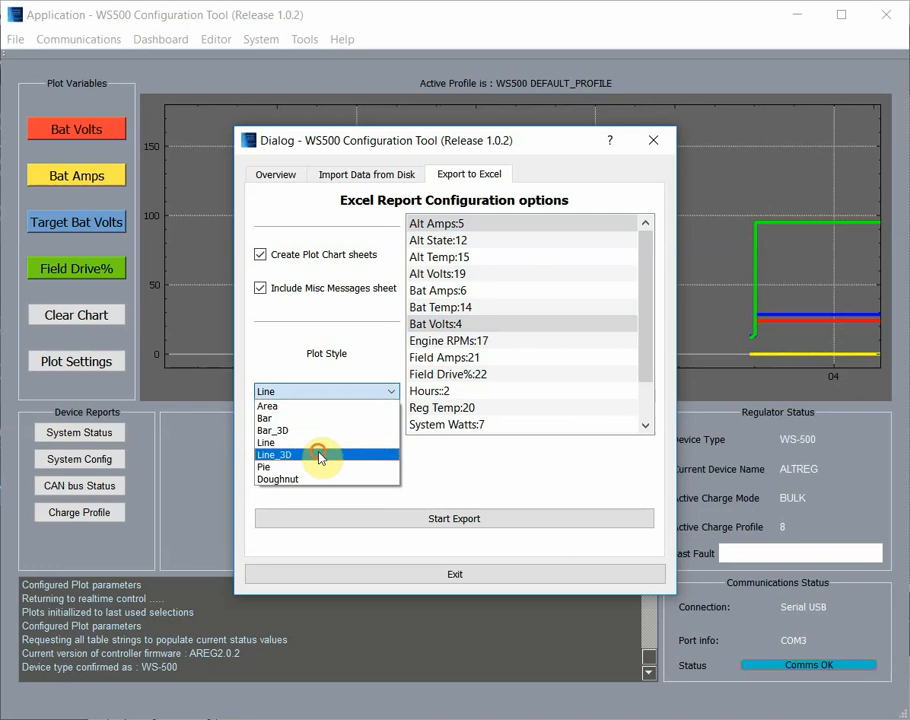
pyautogui.click(332, 456)
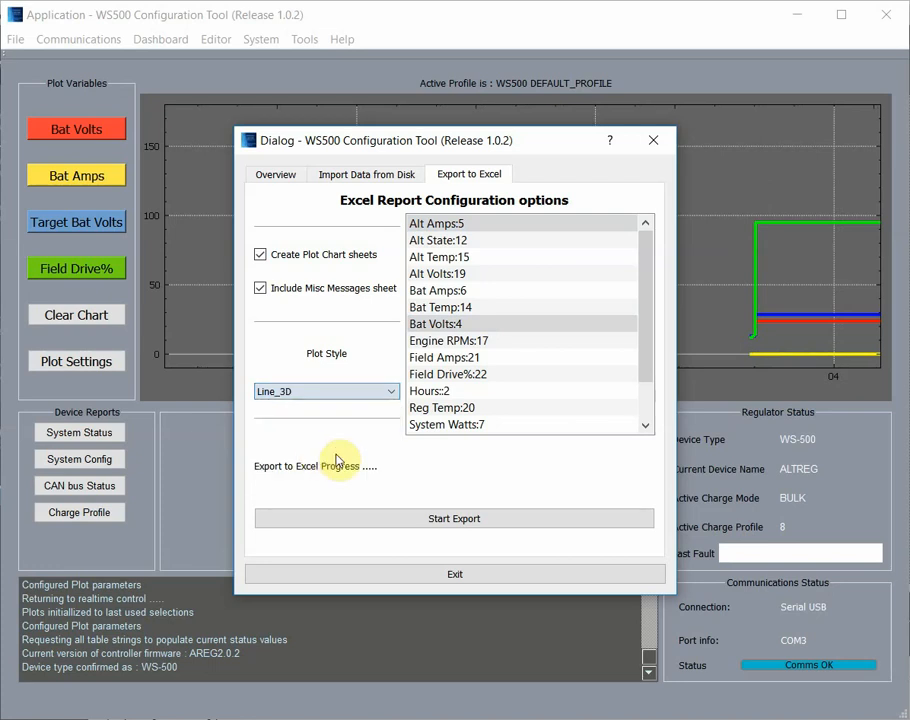
pyautogui.click(459, 521)
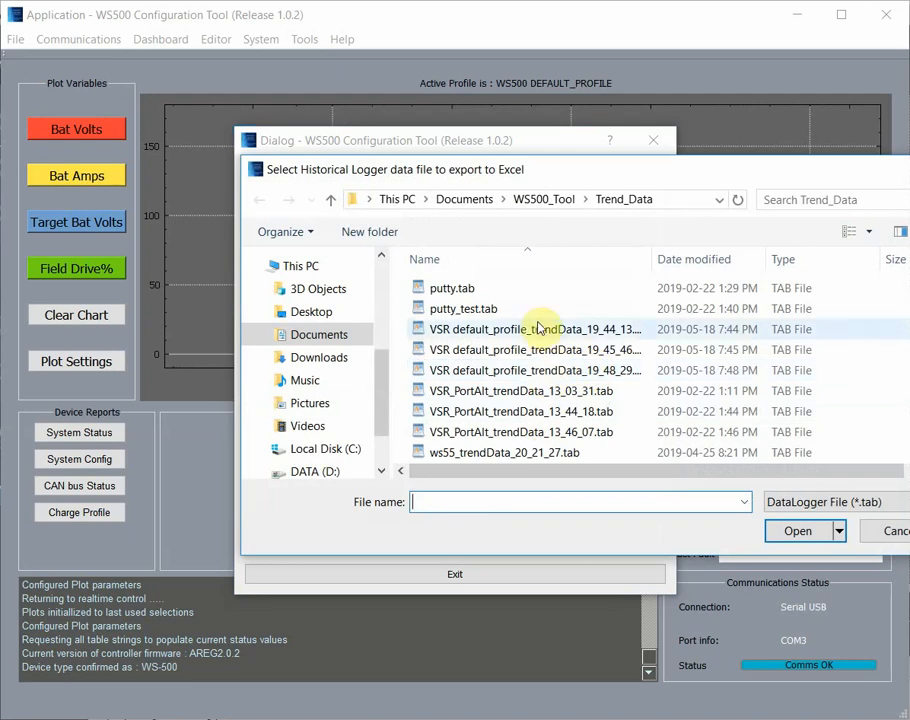
pyautogui.doubleClick(511, 293)
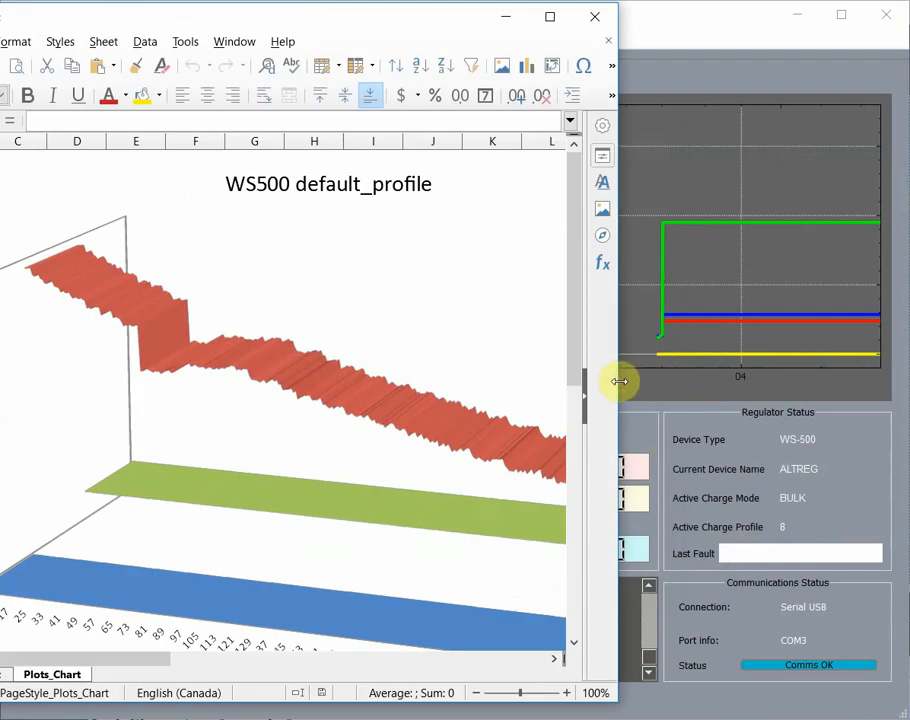
# Step: Widen the exported report's spreadsheet window and review the logger data, misc messages and Plots_Chart sheets
pyautogui.moveTo(622, 380); pyautogui.dragTo(909, 380)
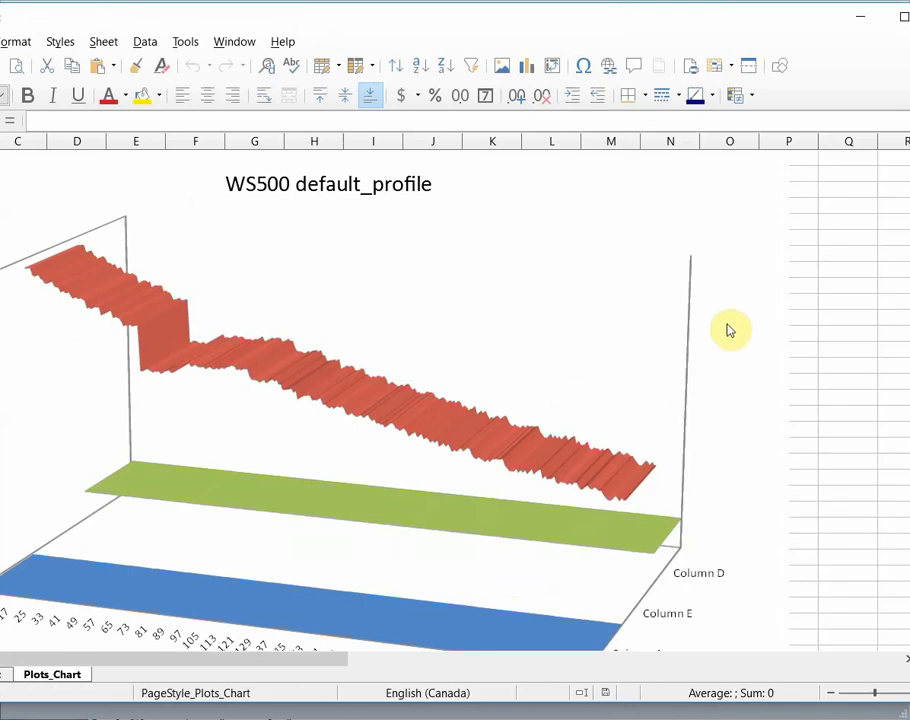
pyautogui.click(3, 675)
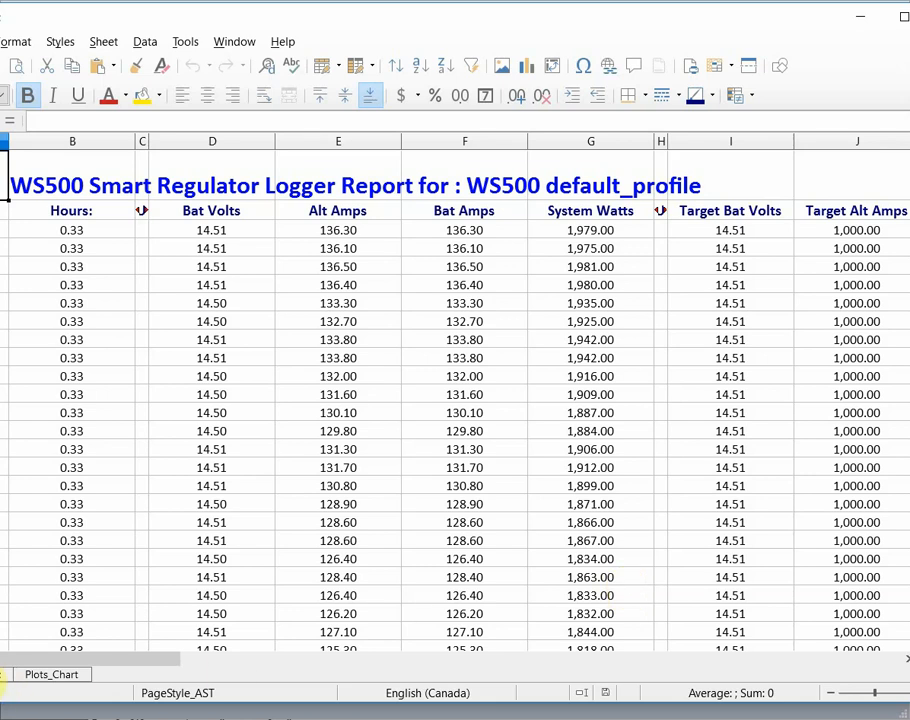
pyautogui.click(4, 676)
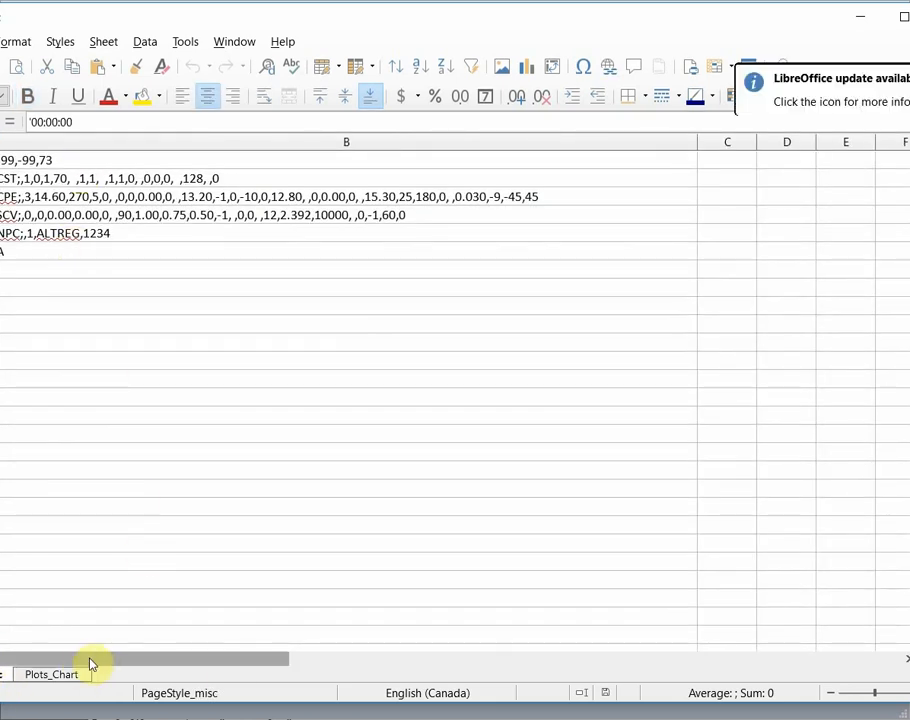
pyautogui.click(66, 679)
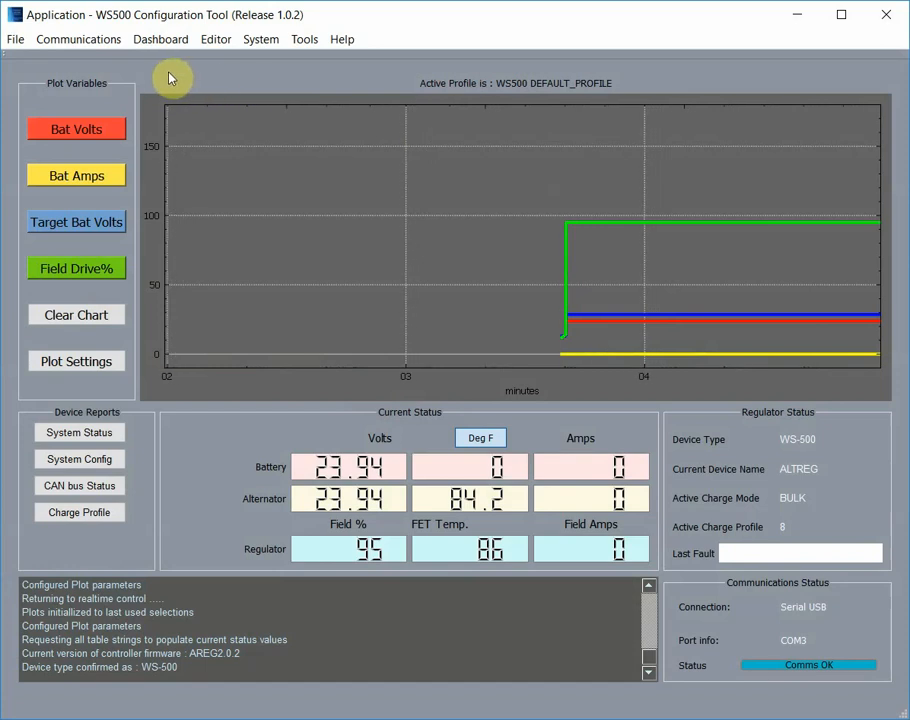
# Step: Launch the Dashboard Viewer, shrink its window to about half width, and widen it again to nearly full width
pyautogui.click(161, 41)
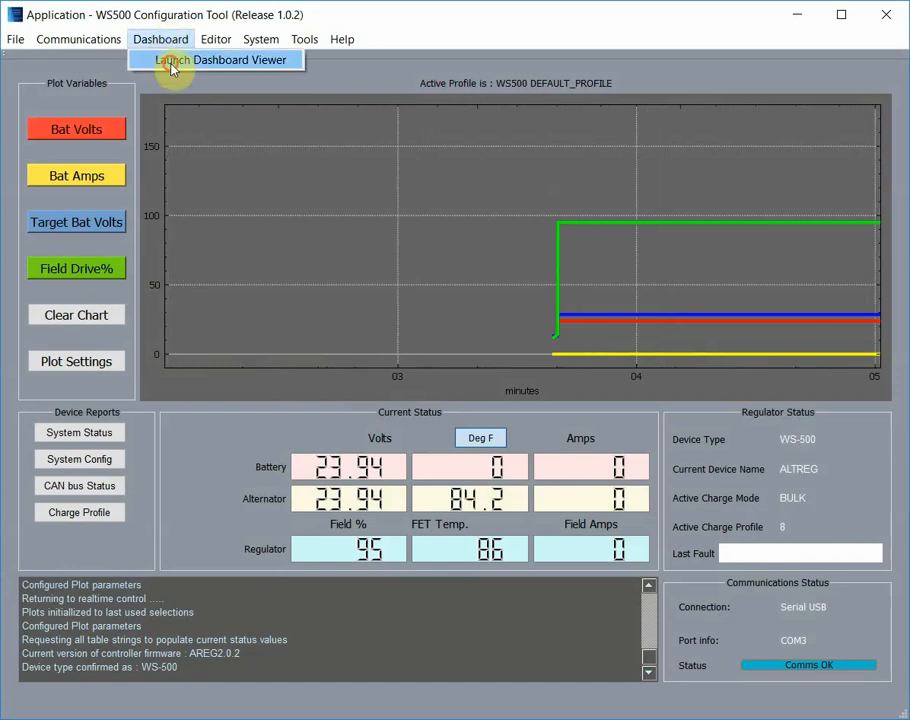
pyautogui.click(172, 62)
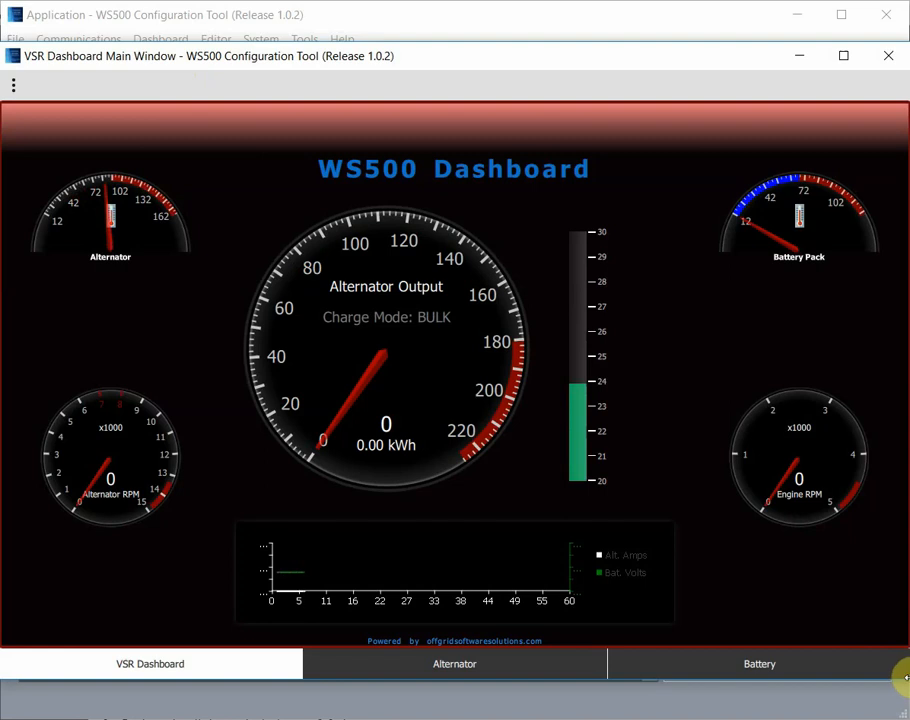
pyautogui.moveTo(903, 677); pyautogui.dragTo(477, 673)
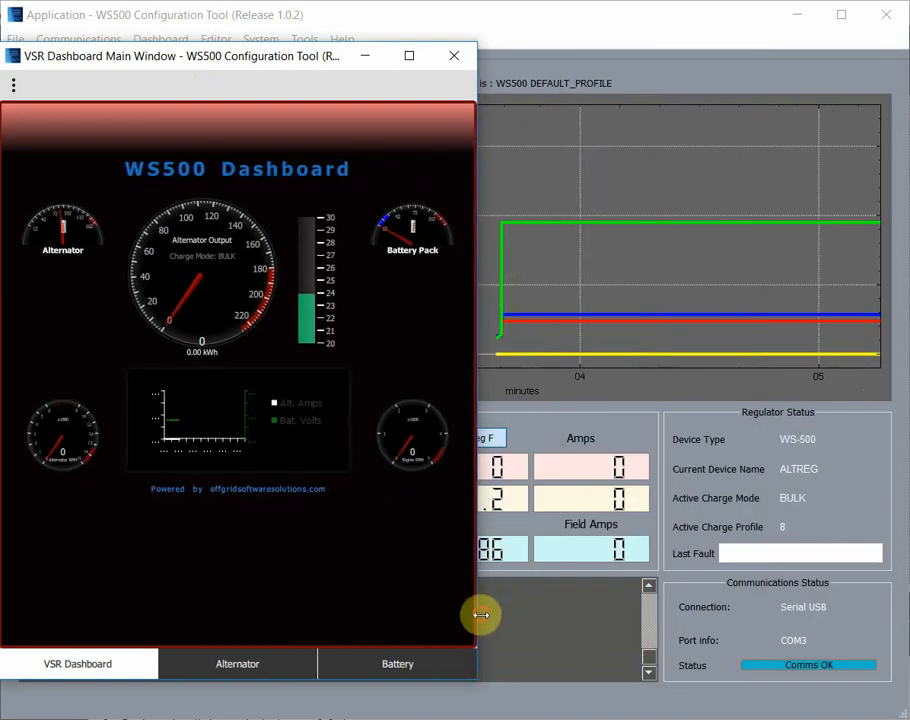
pyautogui.moveTo(478, 610); pyautogui.dragTo(887, 600)
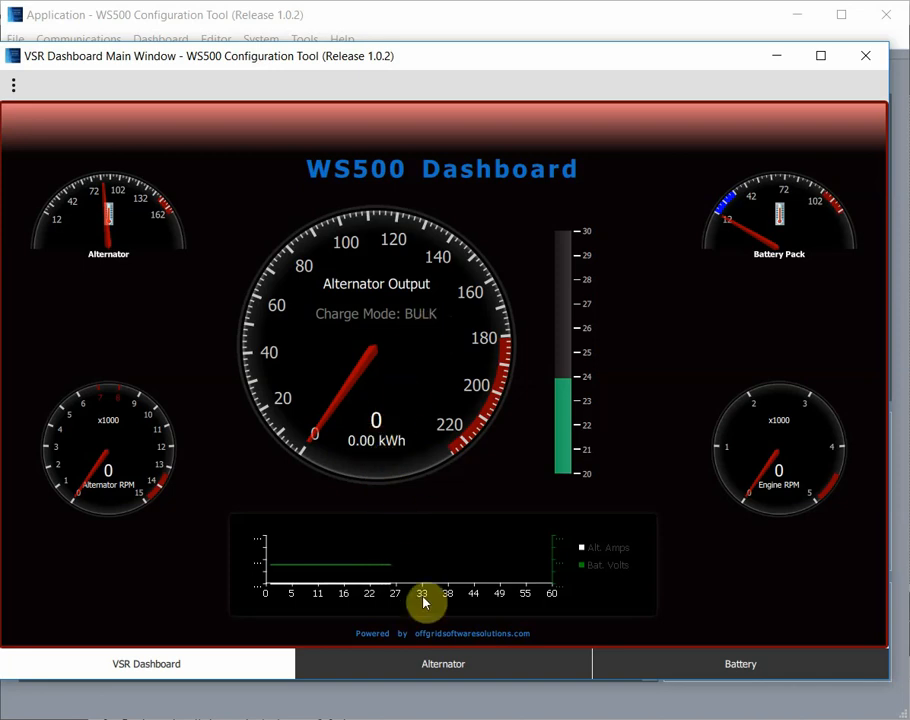
# Step: View the dashboard's Alternator and Battery status pages
pyautogui.click(351, 670)
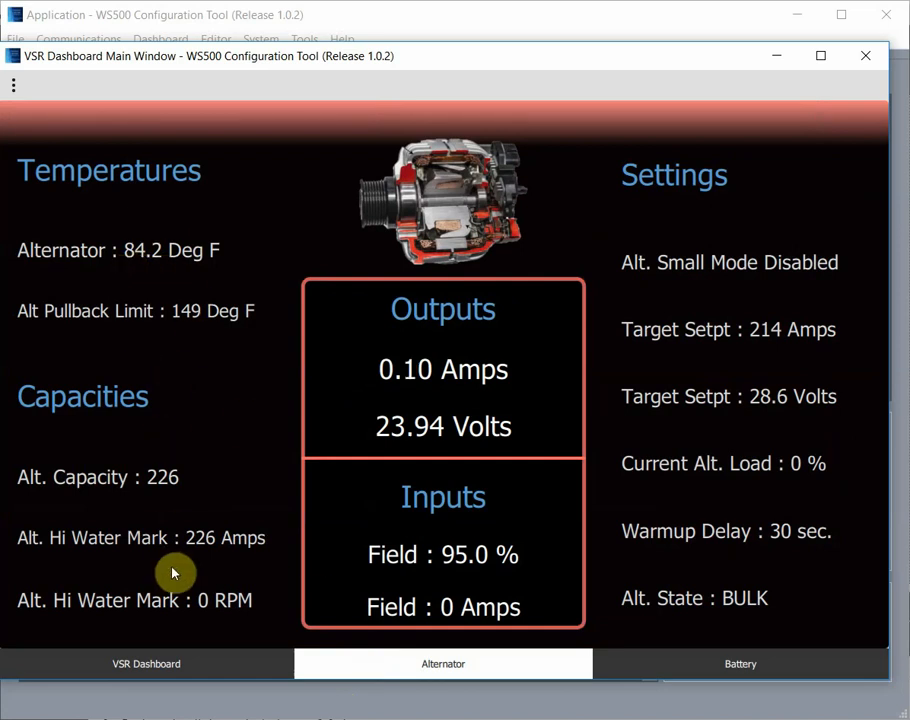
pyautogui.click(659, 670)
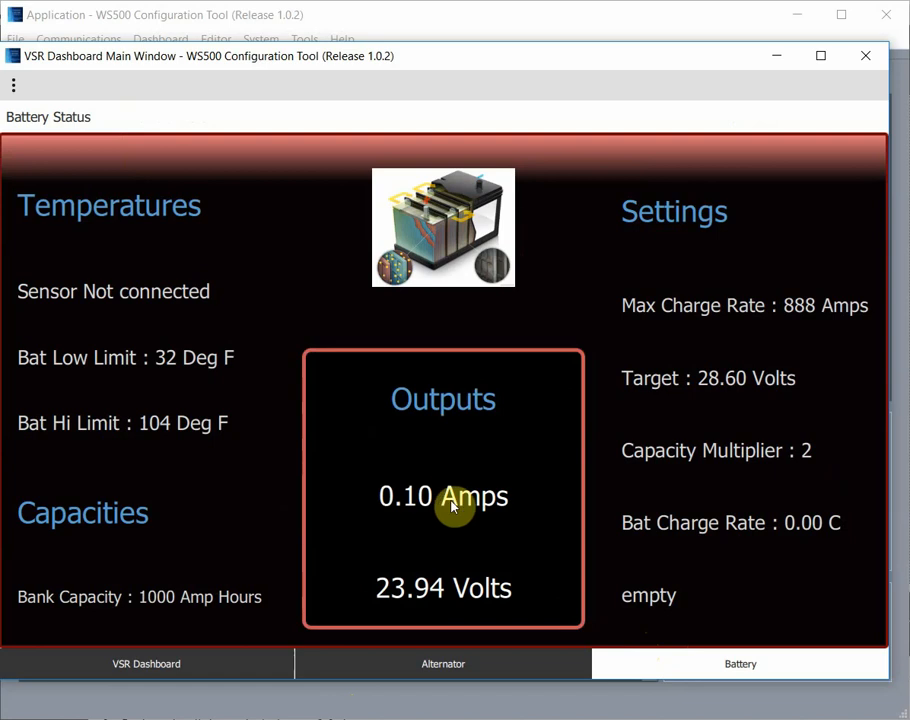